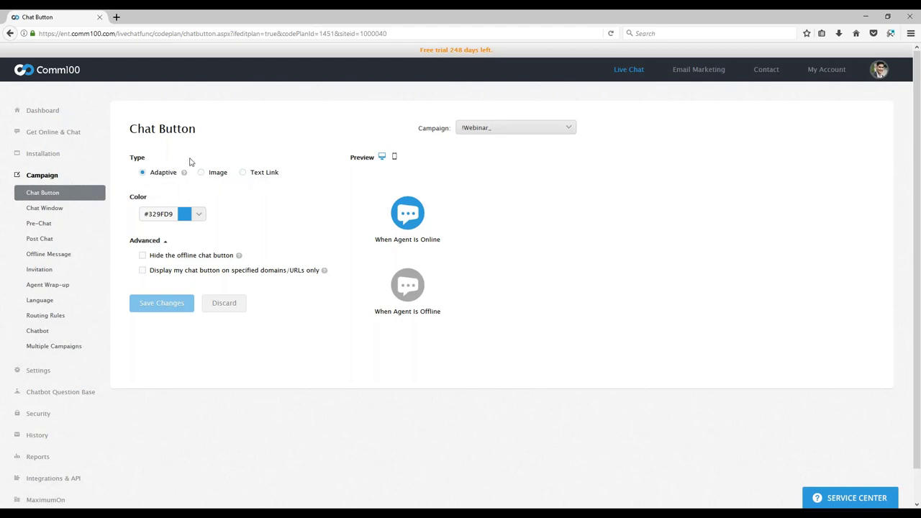
Preview the Image and Text Link chat button types, return the type to Adaptive, and save the changes.
{"action": "left_click", "coordinate": [202, 174]}
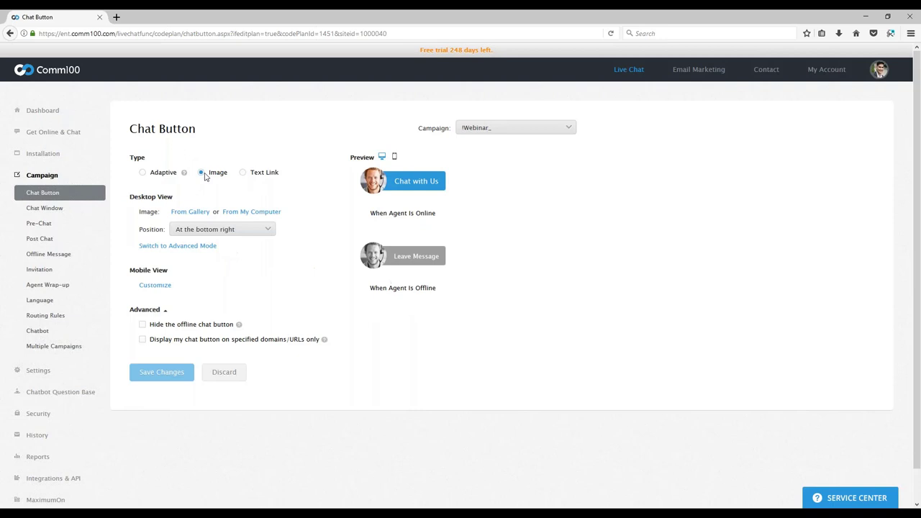
{"action": "left_click", "coordinate": [244, 173]}
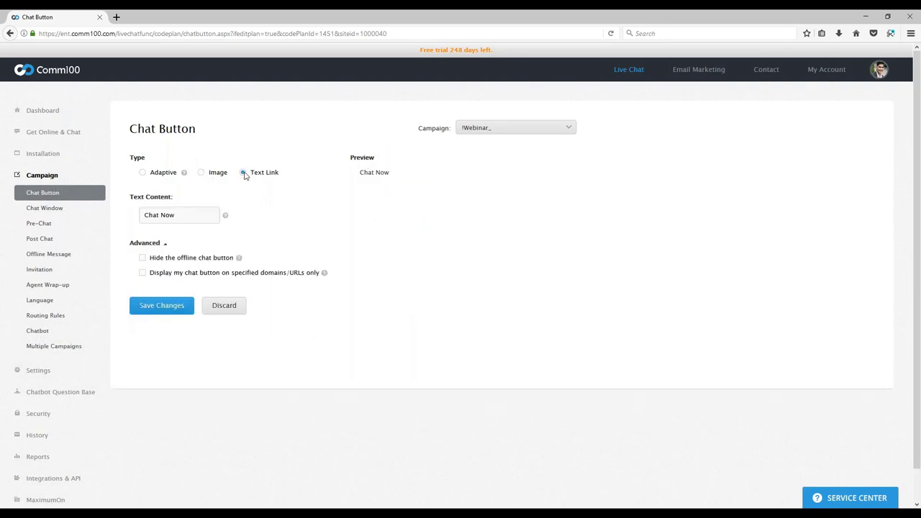
{"action": "left_click", "coordinate": [201, 172]}
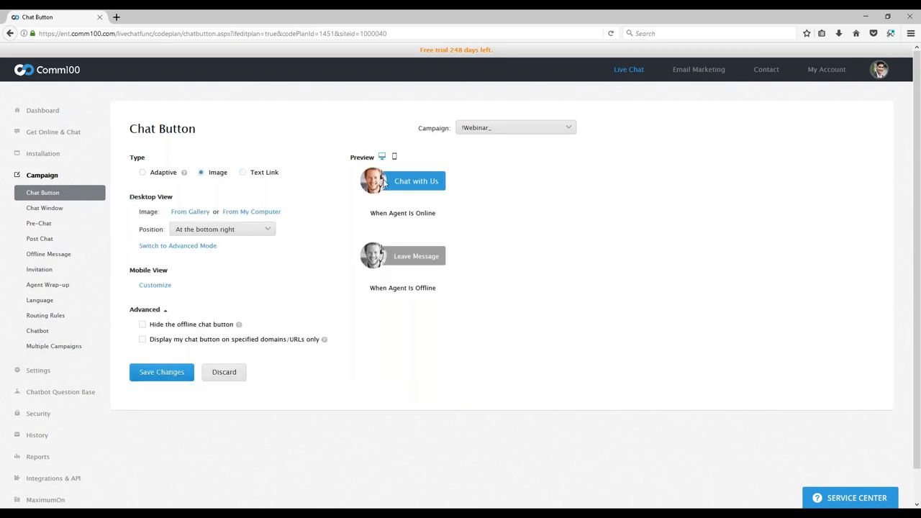
{"action": "left_click", "coordinate": [158, 172]}
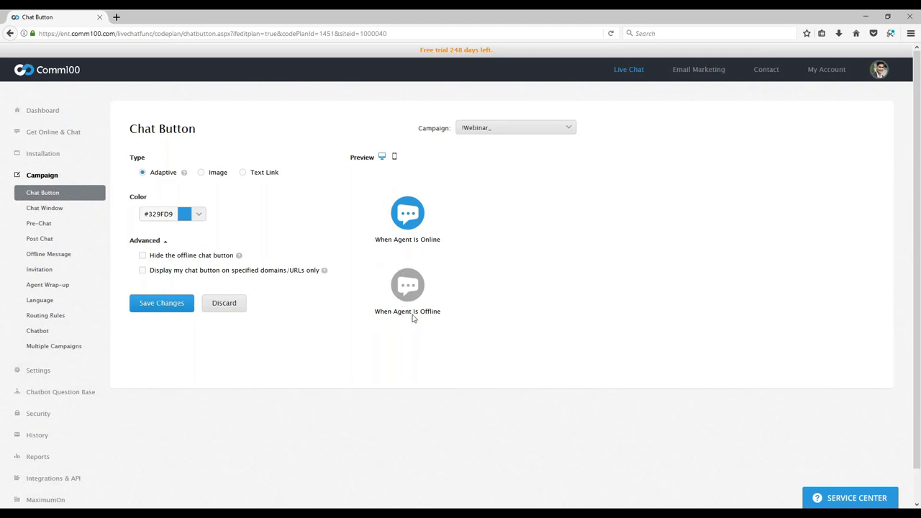
{"action": "left_click", "coordinate": [165, 303]}
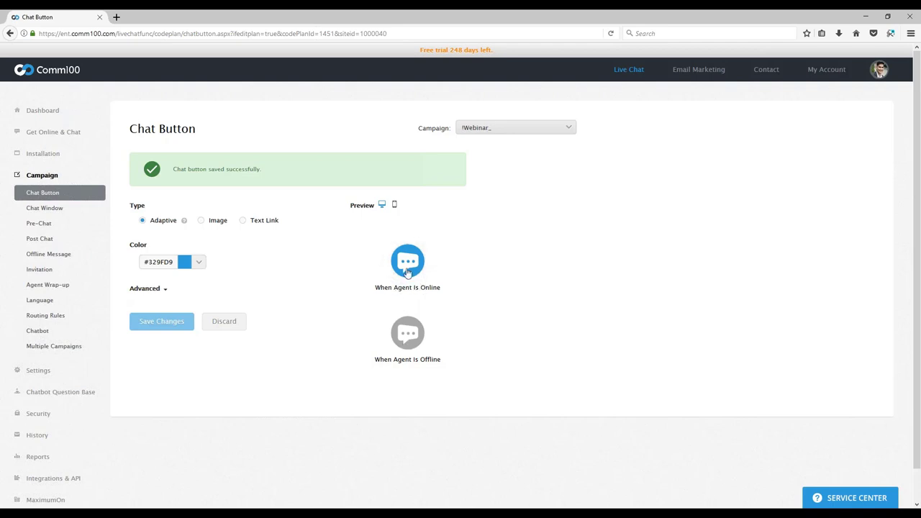
Examine how the adaptive chat button looks in the mobile preview.
{"action": "left_click", "coordinate": [395, 205]}
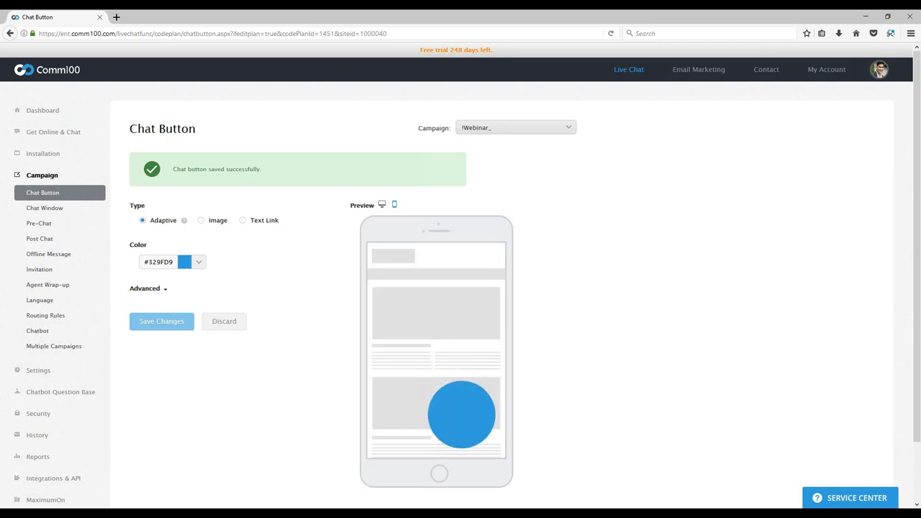
{"action": "scroll", "coordinate": [500, 301], "scroll_direction": "down", "scroll_amount": 2}
{"action": "scroll", "coordinate": [500, 301], "scroll_direction": "down", "scroll_amount": 2}
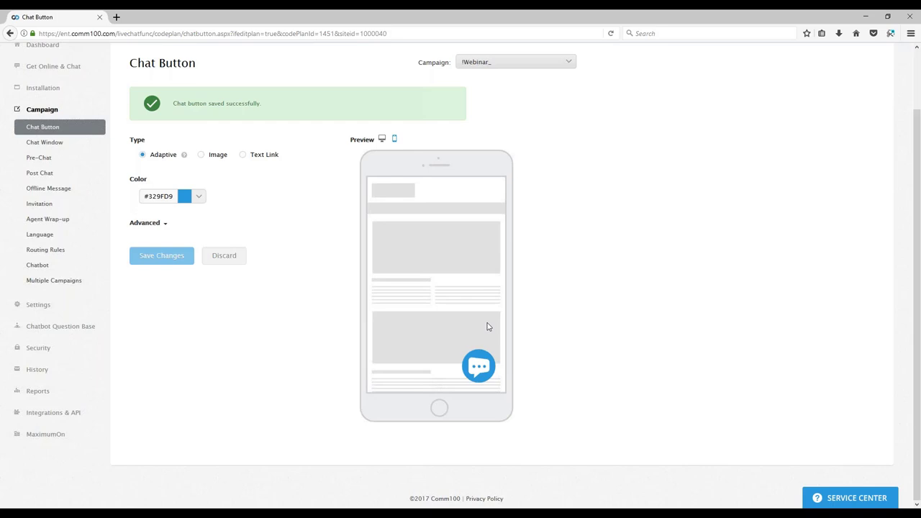
{"action": "scroll", "coordinate": [486, 330], "scroll_direction": "up", "scroll_amount": 1}
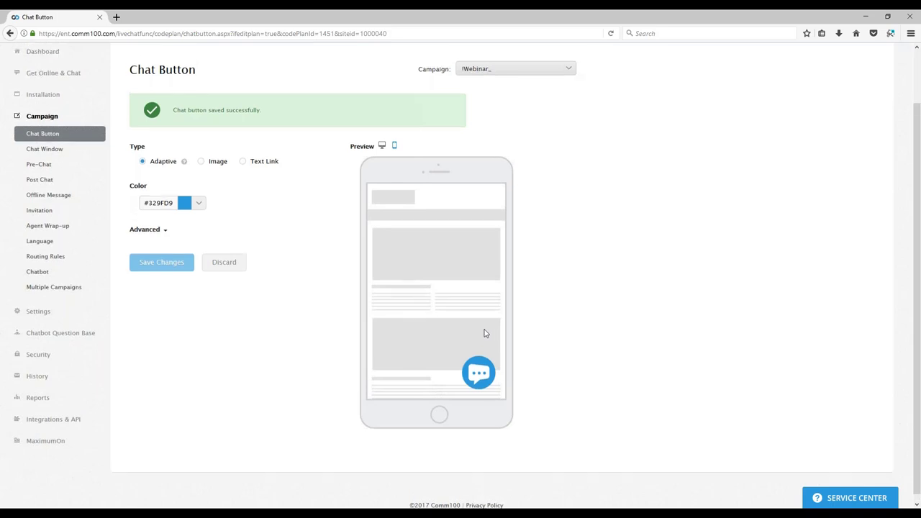
{"action": "scroll", "coordinate": [484, 334], "scroll_direction": "up", "scroll_amount": 2}
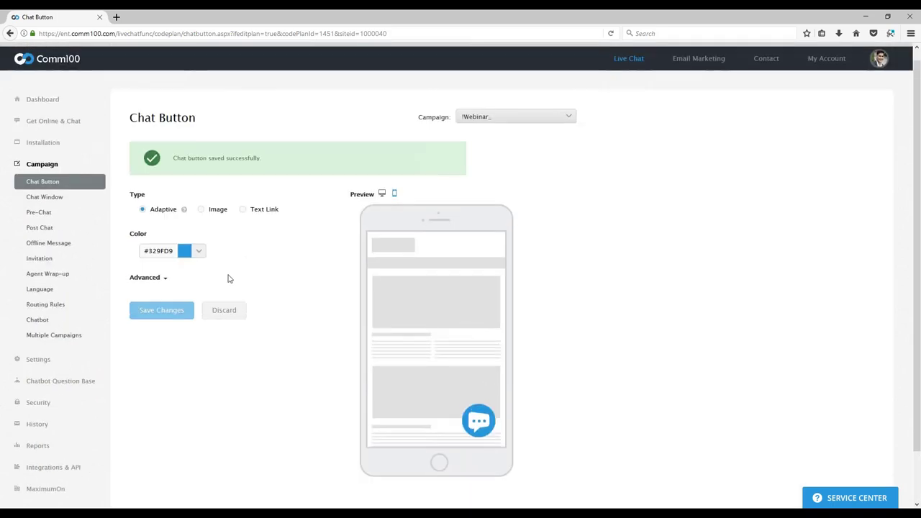
Set the chat button color to magenta #BF2CB5 and save the changes.
{"action": "left_click", "coordinate": [184, 250]}
{"action": "mouse_move", "coordinate": [242, 316]}
{"action": "left_mouse_down"}
{"action": "mouse_move", "coordinate": [253, 299]}
{"action": "mouse_move", "coordinate": [219, 302]}
{"action": "mouse_move", "coordinate": [241, 325]}
{"action": "mouse_move", "coordinate": [255, 301]}
{"action": "mouse_move", "coordinate": [260, 306]}
{"action": "left_mouse_up"}
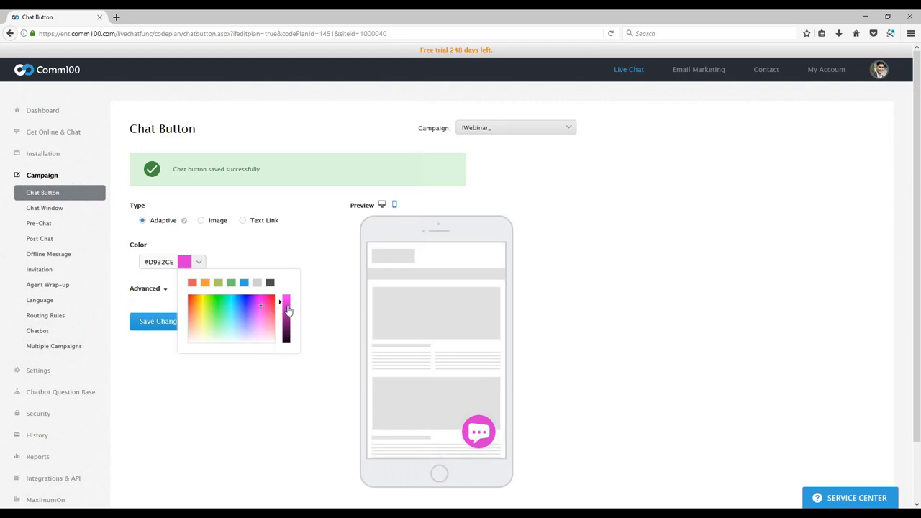
{"action": "left_click", "coordinate": [288, 309]}
{"action": "left_click", "coordinate": [279, 398]}
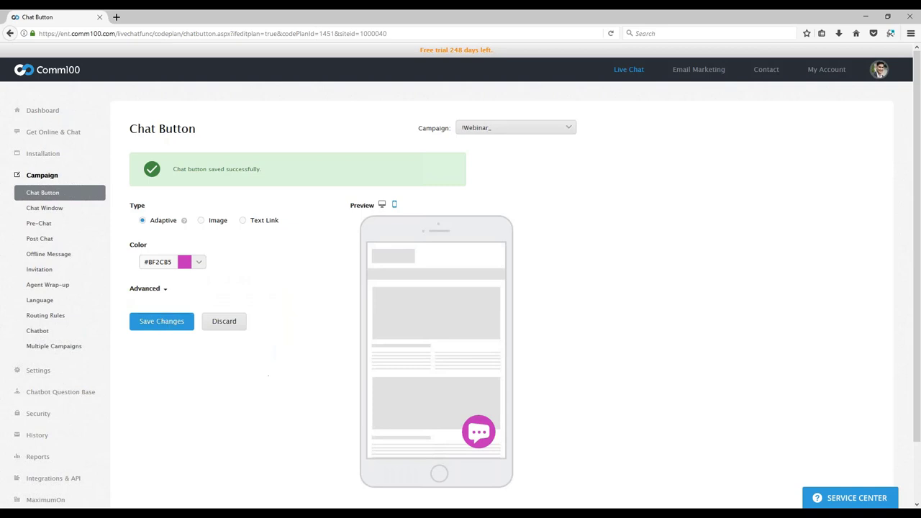
{"action": "left_click", "coordinate": [173, 326]}
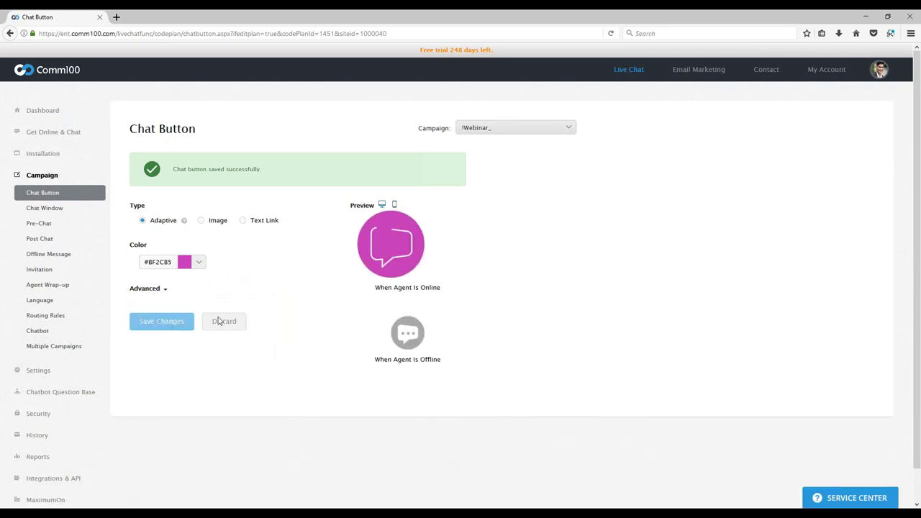
Set the chat button color to the preset blue, #339FD9, and save the changes.
{"action": "left_click", "coordinate": [199, 262]}
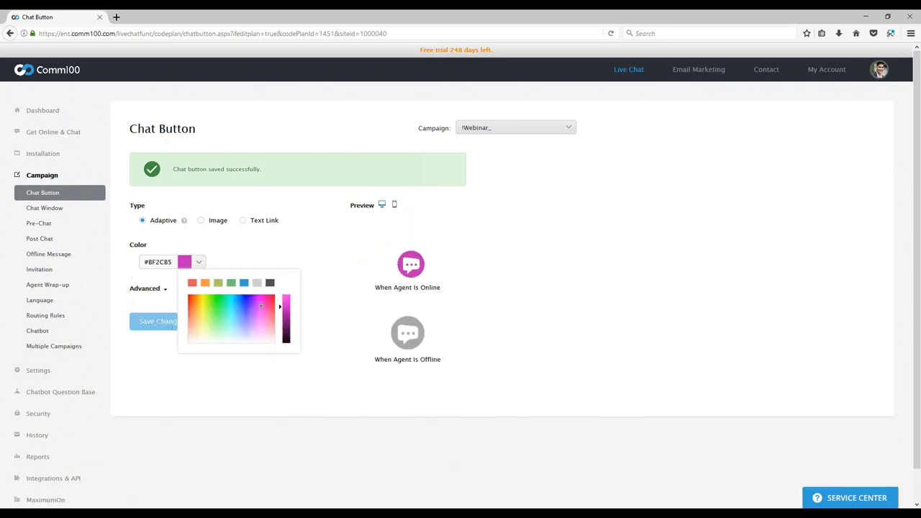
{"action": "left_click", "coordinate": [244, 283]}
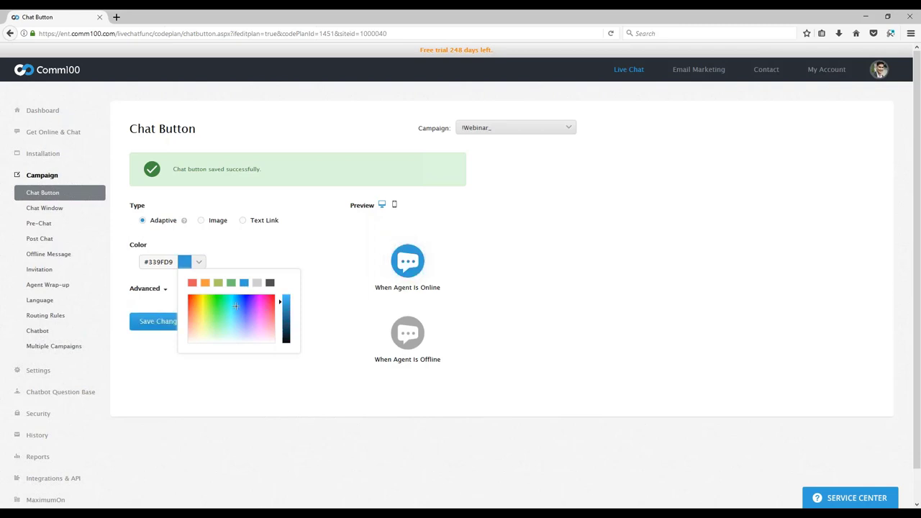
{"action": "left_click", "coordinate": [275, 248]}
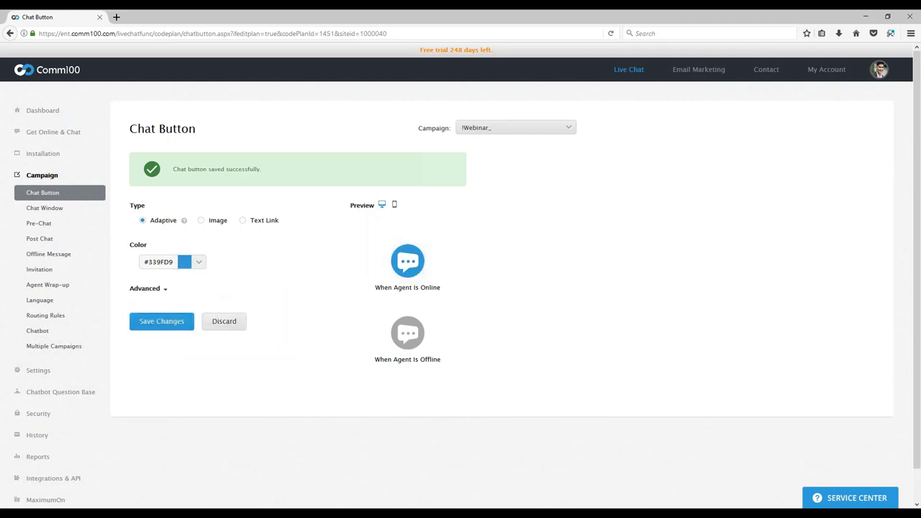
{"action": "left_click", "coordinate": [188, 322]}
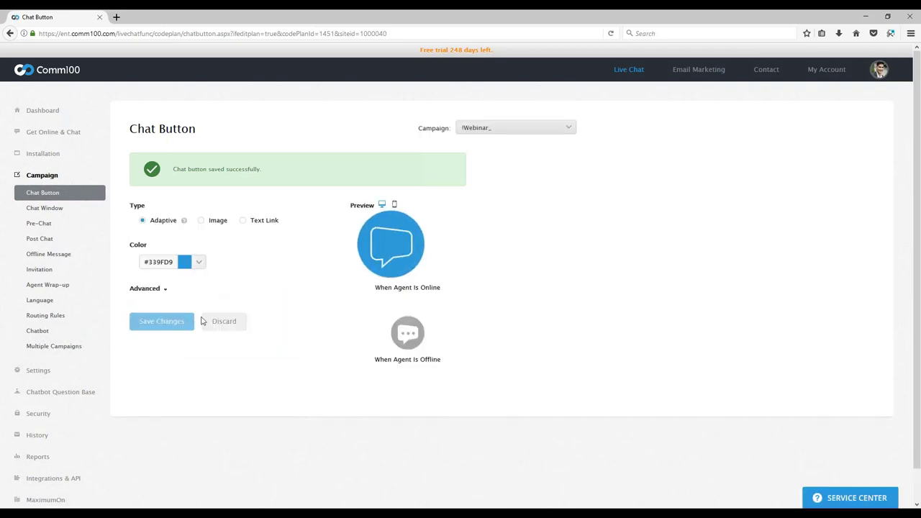
Open the campaign's Chat Window settings, preview the second and third window styles, and select the first style again.
{"action": "left_click", "coordinate": [40, 212]}
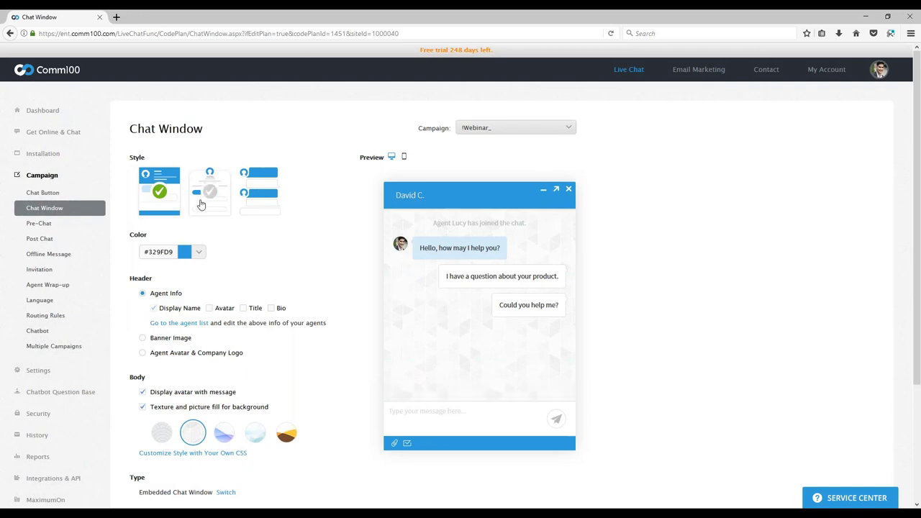
{"action": "left_click", "coordinate": [203, 198]}
{"action": "left_click", "coordinate": [265, 203]}
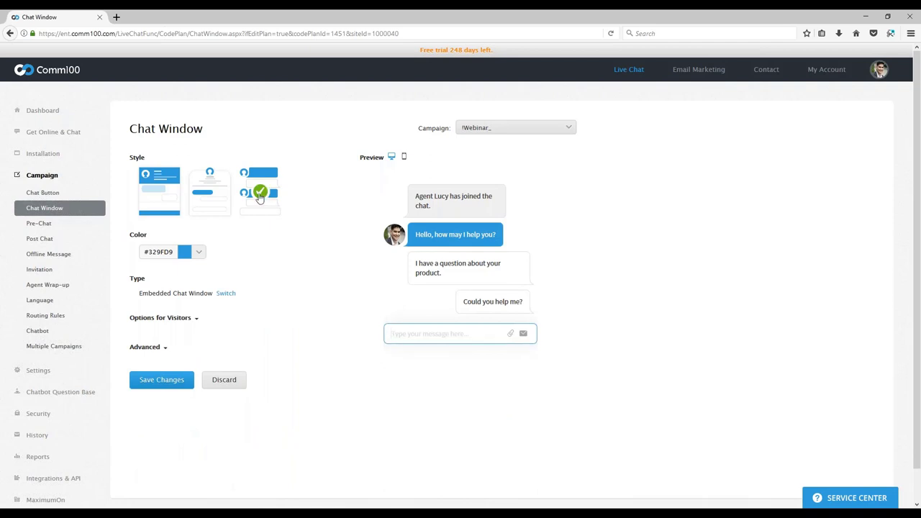
{"action": "left_click", "coordinate": [209, 196]}
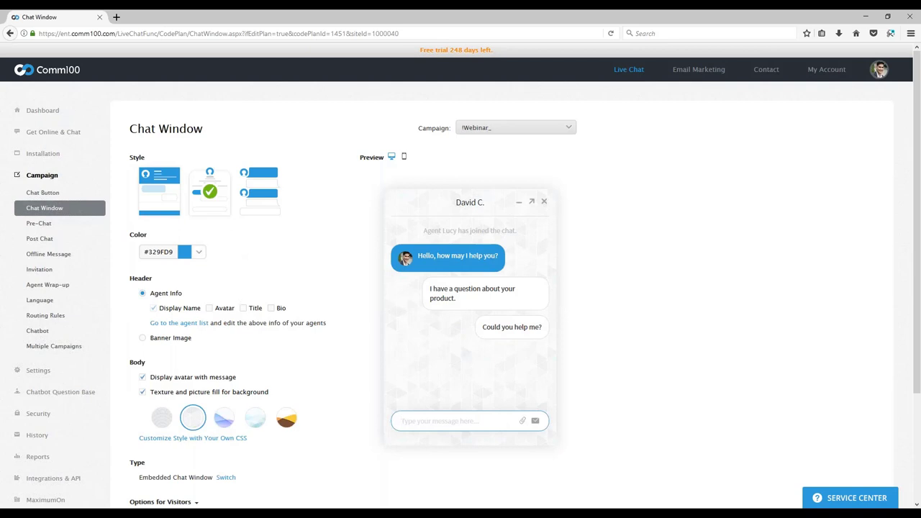
{"action": "left_click", "coordinate": [163, 193]}
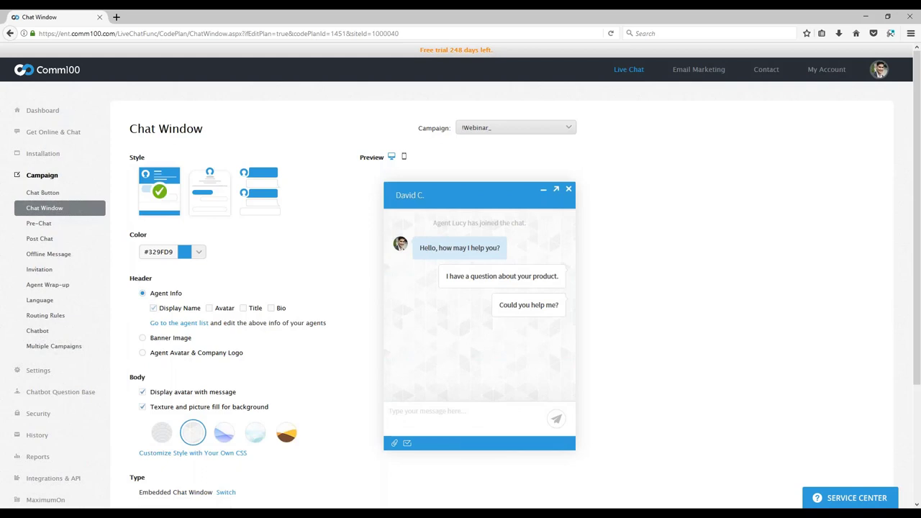
Include the agent's avatar, title and bio in the Agent Info header of the chat window.
{"action": "scroll", "coordinate": [180, 291], "scroll_direction": "down", "scroll_amount": 1}
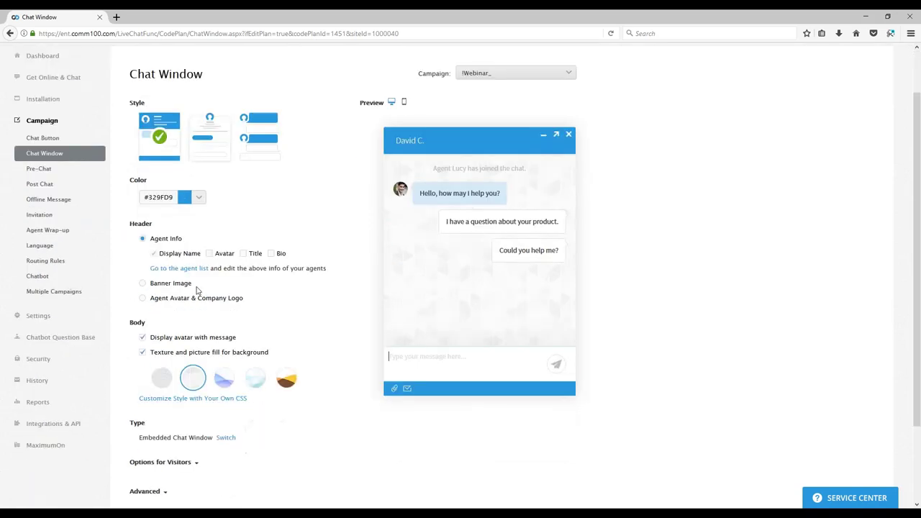
{"action": "left_click", "coordinate": [210, 254]}
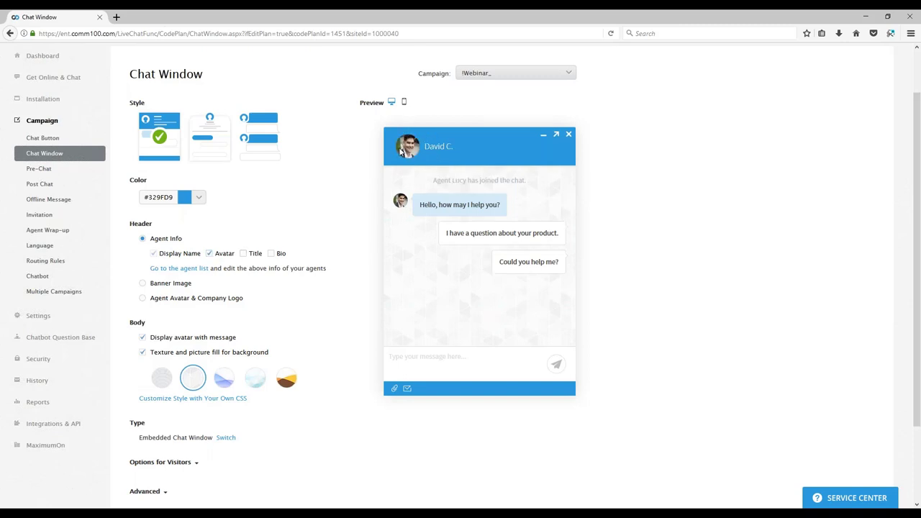
{"action": "left_click", "coordinate": [244, 256]}
{"action": "left_click", "coordinate": [280, 254]}
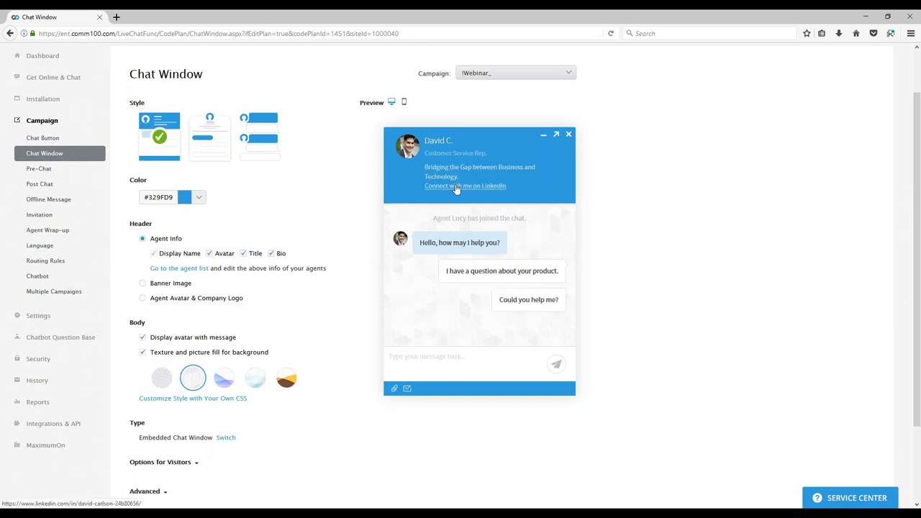
Open the agent list linked from the header settings and look through the agents' titles and bios.
{"action": "left_click", "coordinate": [180, 269]}
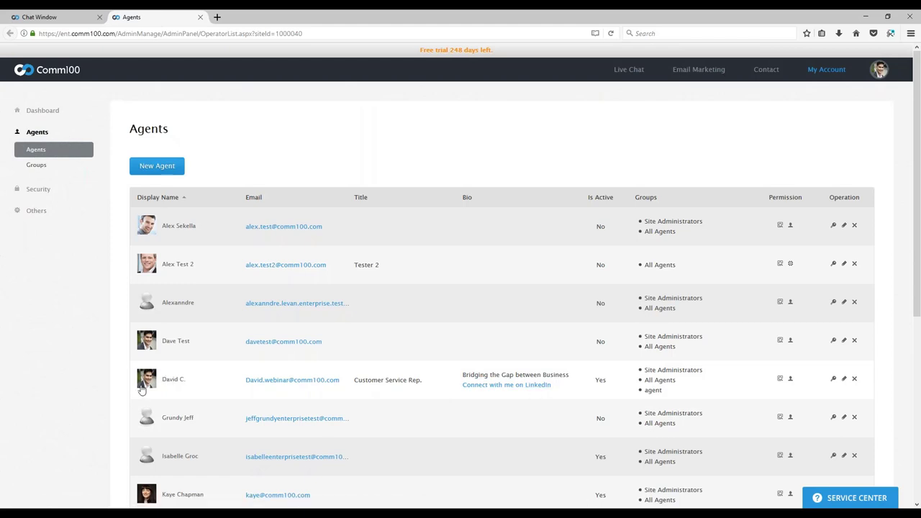
{"action": "scroll", "coordinate": [156, 384], "scroll_direction": "down", "scroll_amount": 2}
{"action": "scroll", "coordinate": [156, 384], "scroll_direction": "down", "scroll_amount": 3}
{"action": "scroll", "coordinate": [623, 292], "scroll_direction": "up", "scroll_amount": 6}
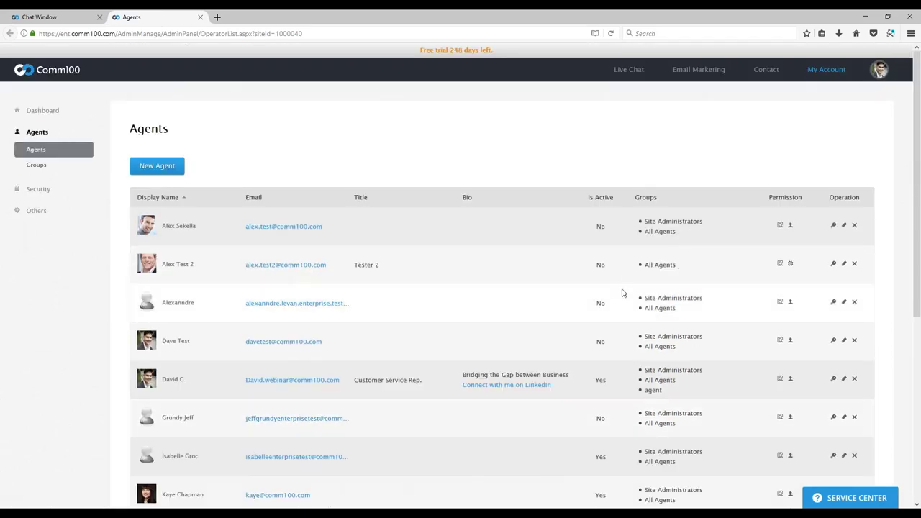
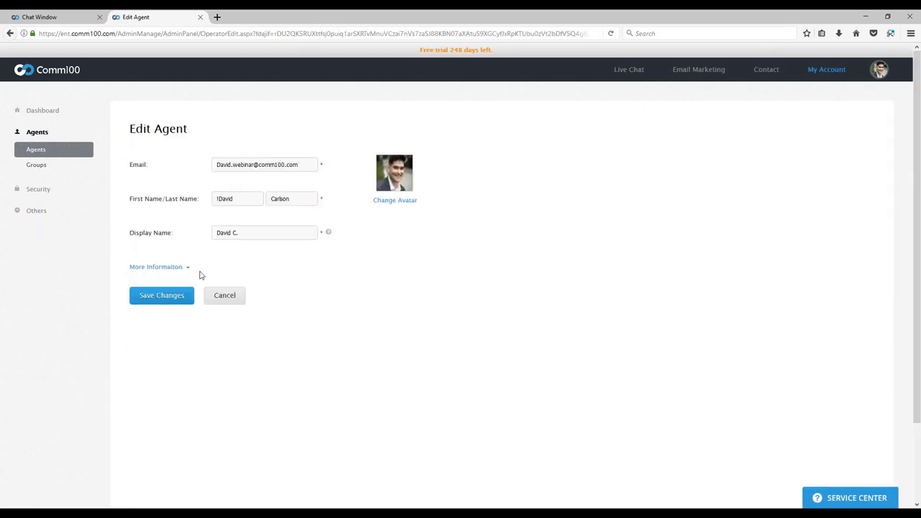
Expand the additional information in the Customer Service Rep. agent's profile and review the title and bio fields.
{"action": "left_click", "coordinate": [154, 269]}
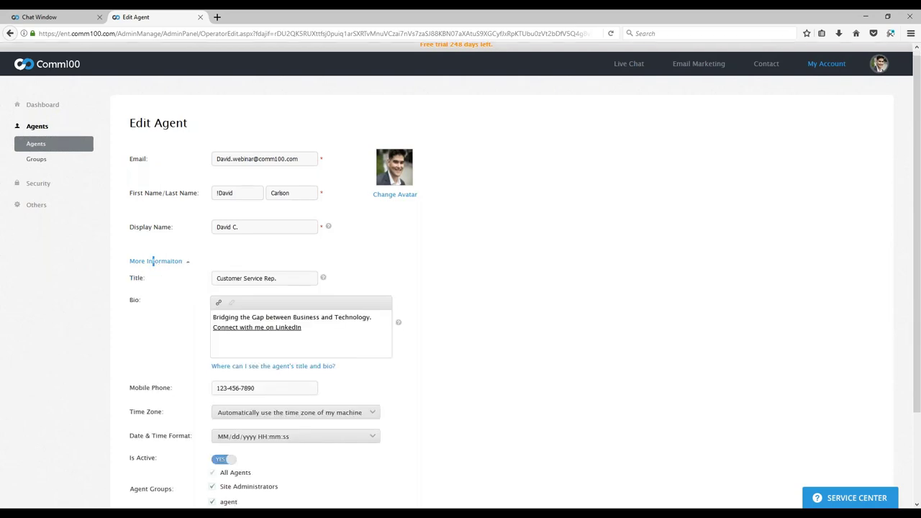
{"action": "scroll", "coordinate": [258, 231], "scroll_direction": "down", "scroll_amount": 1}
{"action": "left_click_drag", "start_coordinate": [286, 230], "coordinate": [185, 233]}
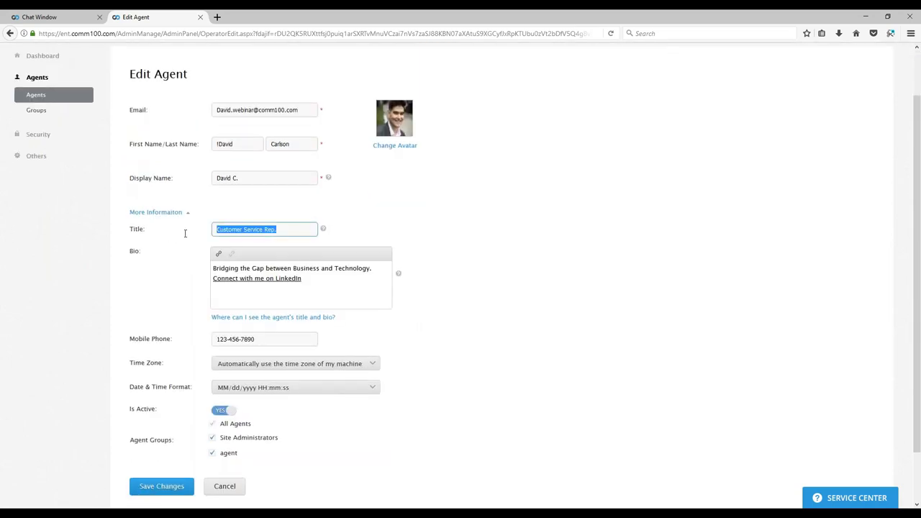
{"action": "left_click_drag", "start_coordinate": [336, 288], "coordinate": [213, 267]}
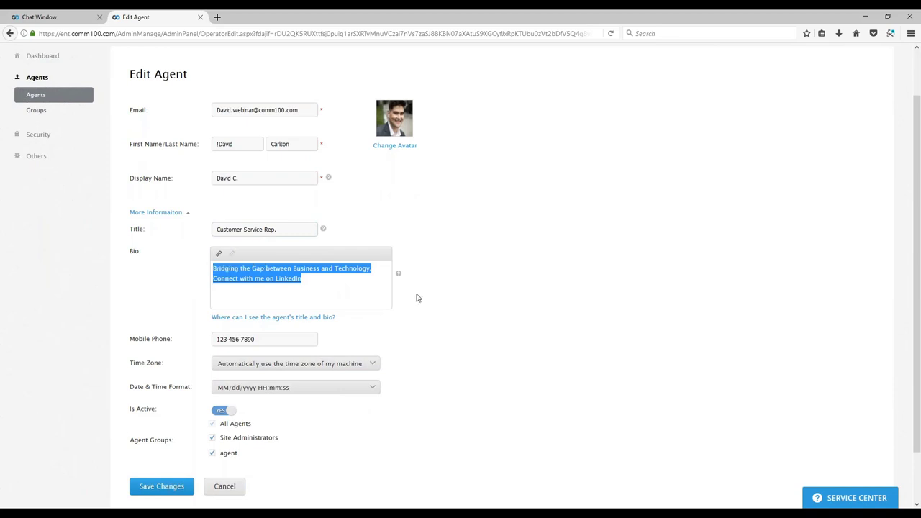
{"action": "left_click", "coordinate": [353, 290]}
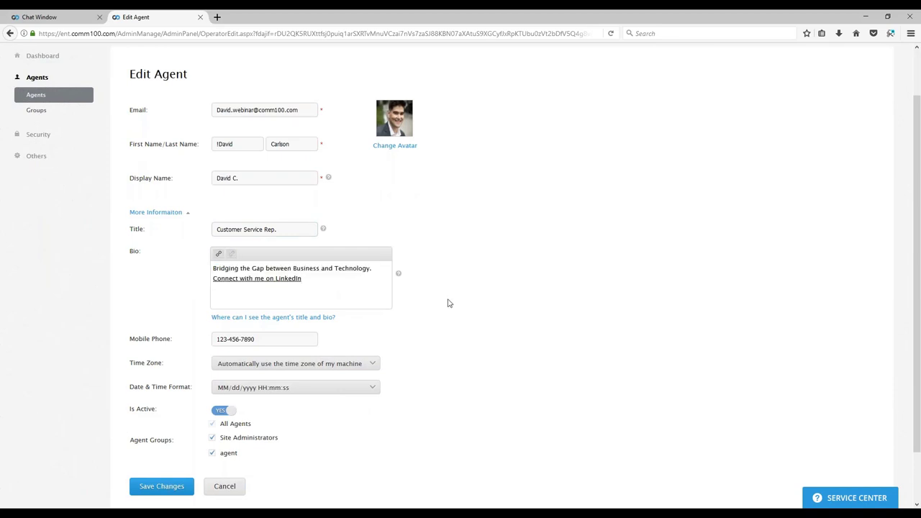
{"action": "scroll", "coordinate": [448, 306], "scroll_direction": "up", "scroll_amount": 2}
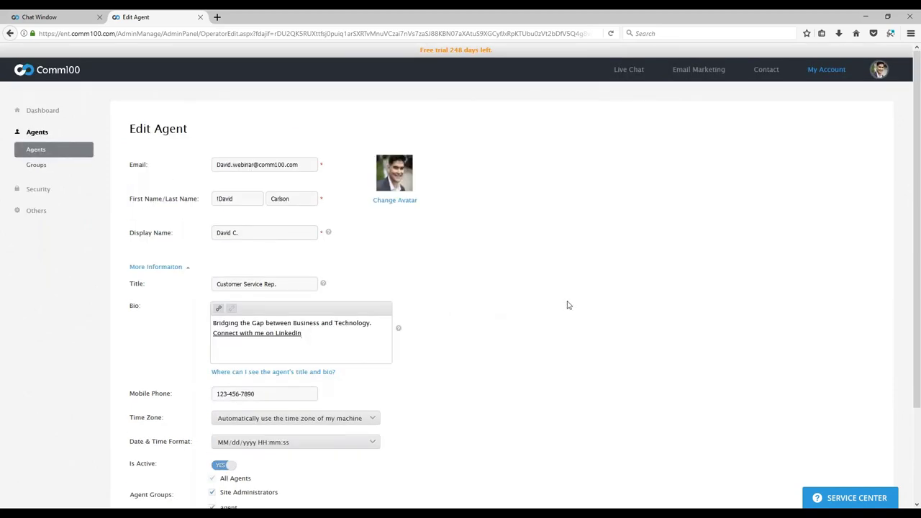
Return from the agent profile to the Live Chat campaign's Chat Window settings, at the header and body options.
{"action": "left_click", "coordinate": [633, 70]}
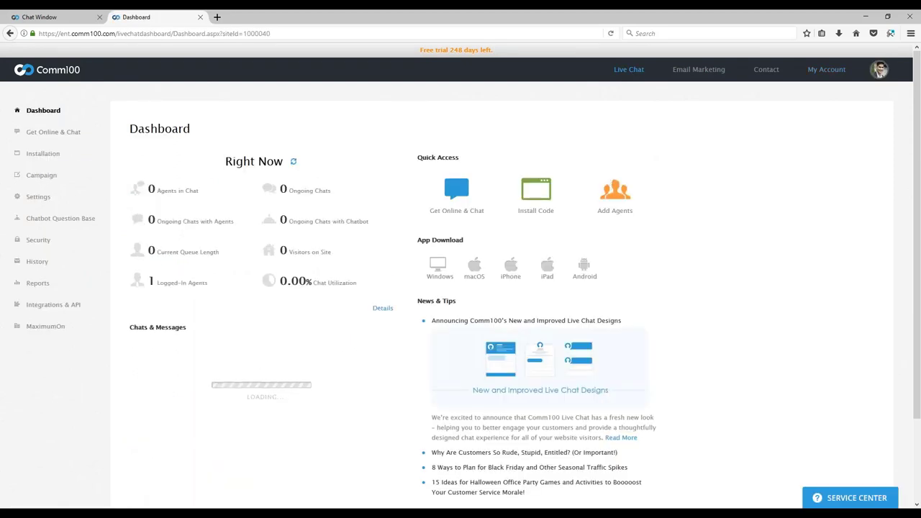
{"action": "left_click", "coordinate": [66, 177]}
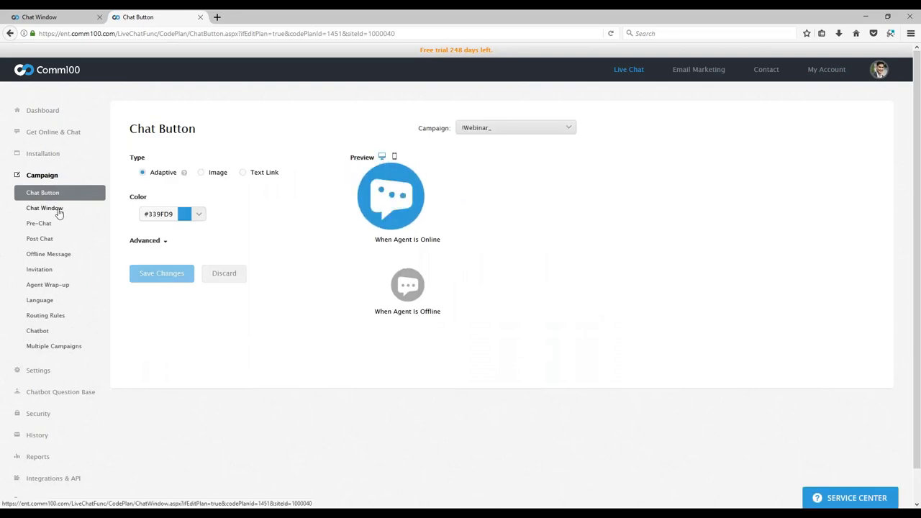
{"action": "left_click", "coordinate": [67, 204]}
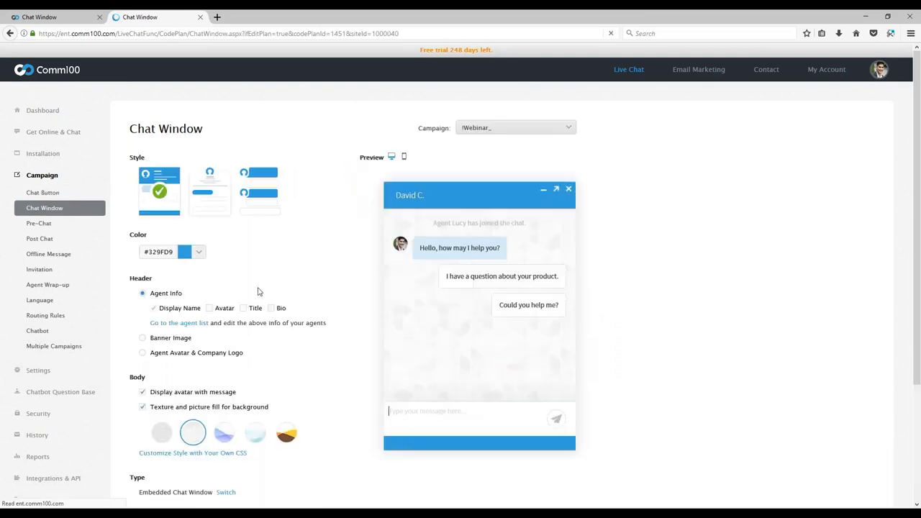
{"action": "scroll", "coordinate": [230, 316], "scroll_direction": "down", "scroll_amount": 1}
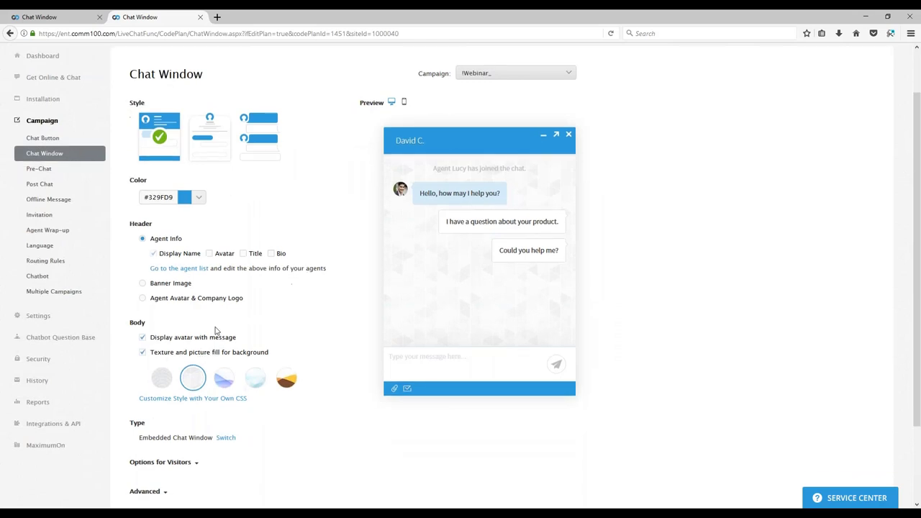
Try out the available body background fills in the chat window preview and select the first gray wave texture.
{"action": "left_click", "coordinate": [162, 377]}
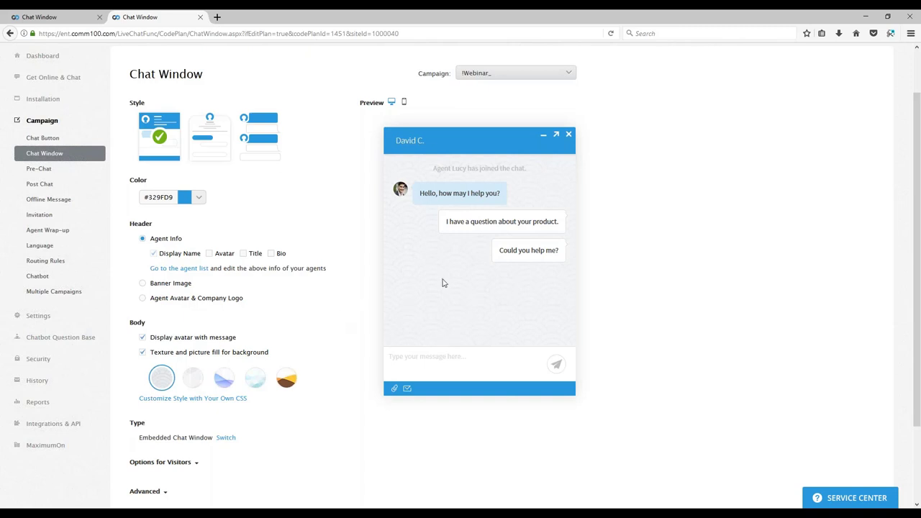
{"action": "left_click", "coordinate": [228, 383]}
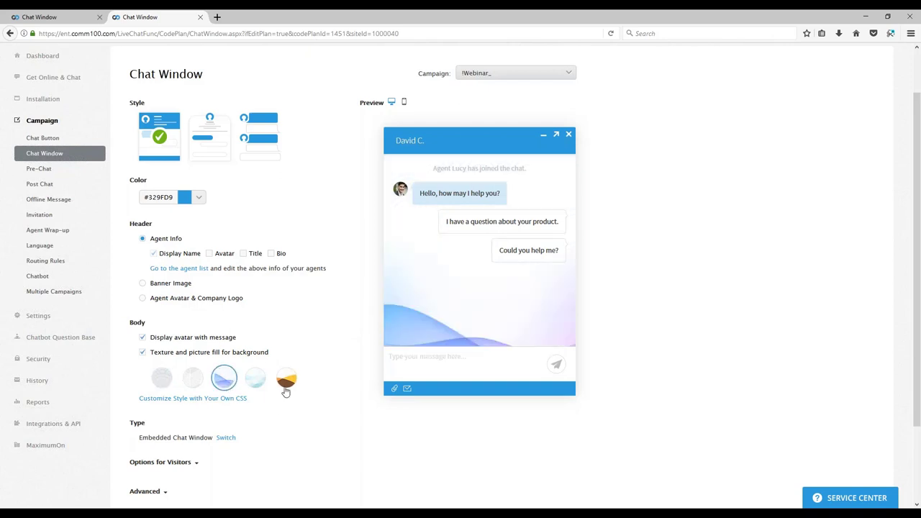
{"action": "left_click", "coordinate": [255, 386]}
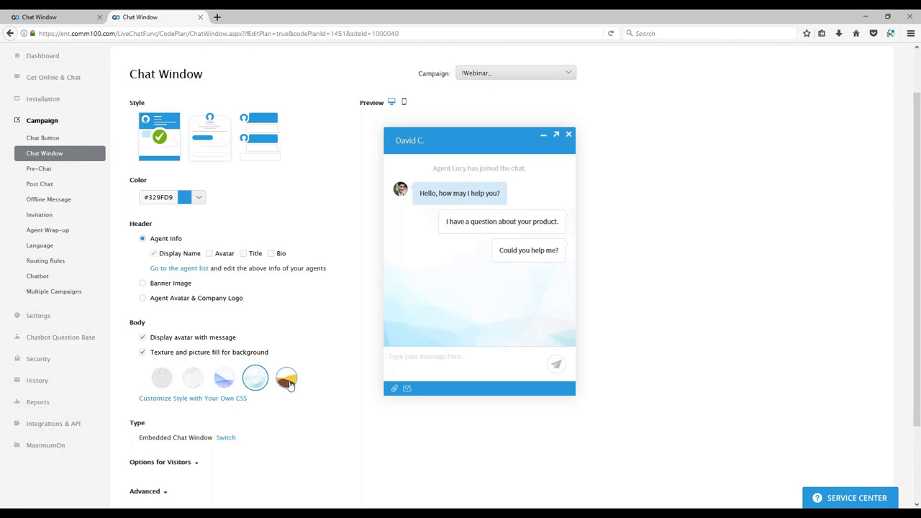
{"action": "left_click", "coordinate": [288, 383]}
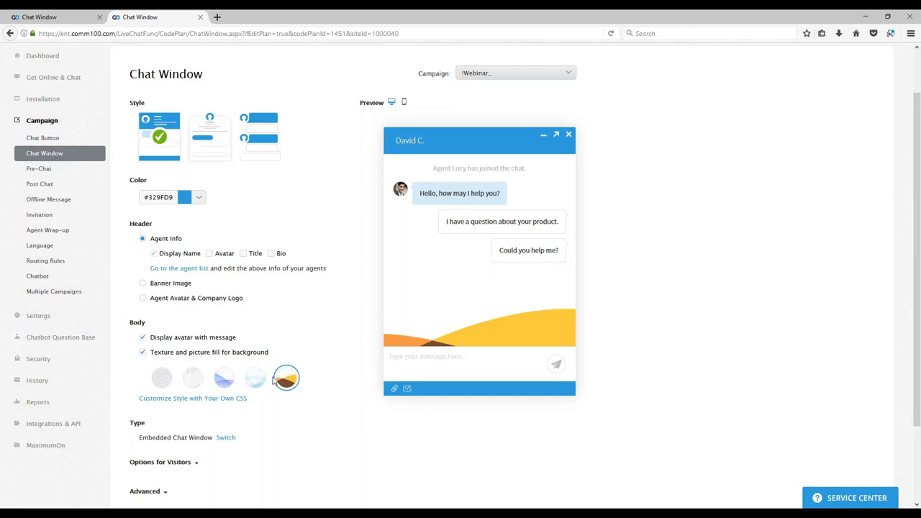
{"action": "left_click", "coordinate": [170, 380]}
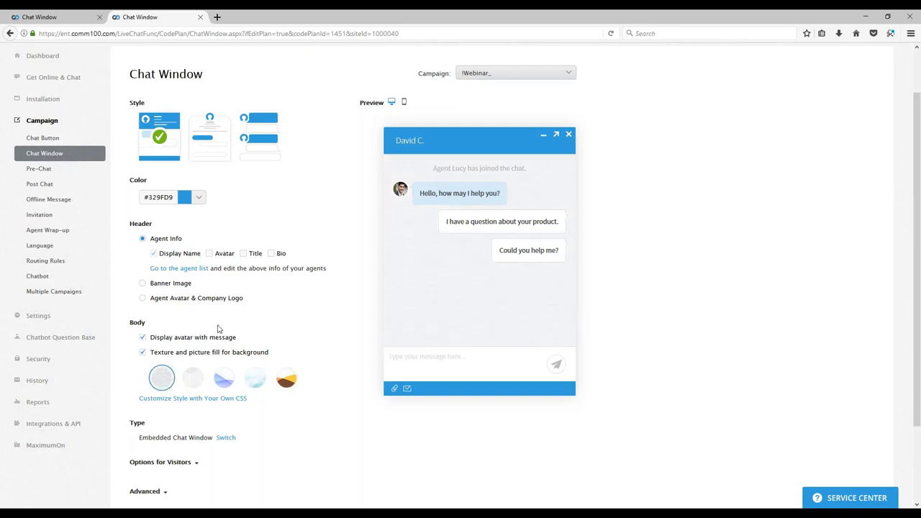
Disable and re-enable the texture and picture fill for the background, and try the second, geometric texture.
{"action": "left_click", "coordinate": [157, 356]}
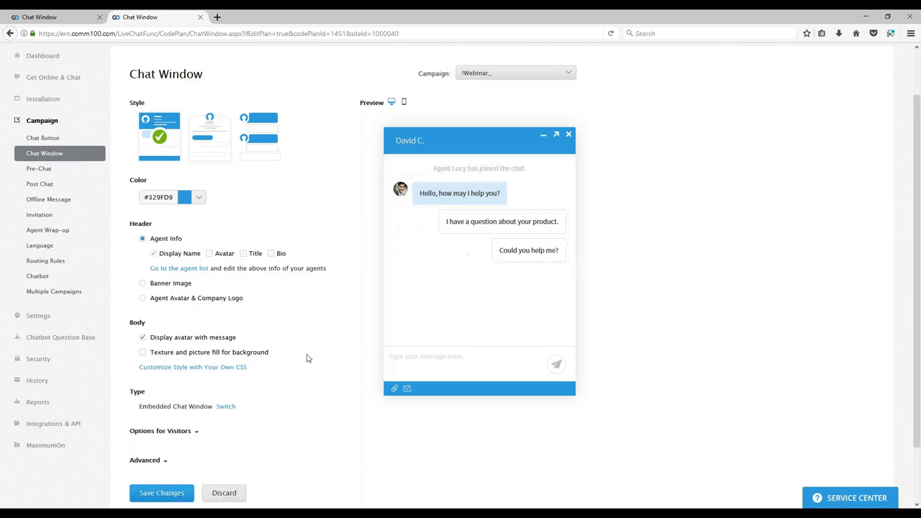
{"action": "left_click", "coordinate": [189, 353]}
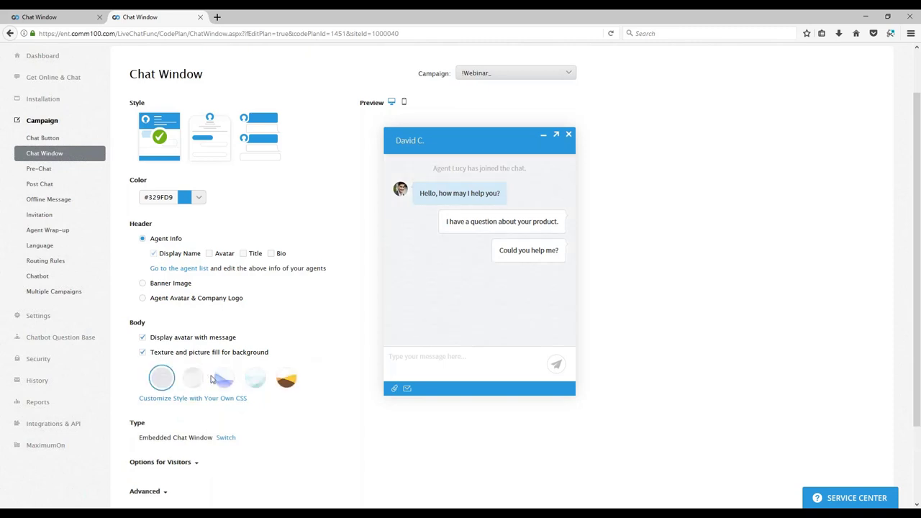
{"action": "left_click", "coordinate": [201, 381]}
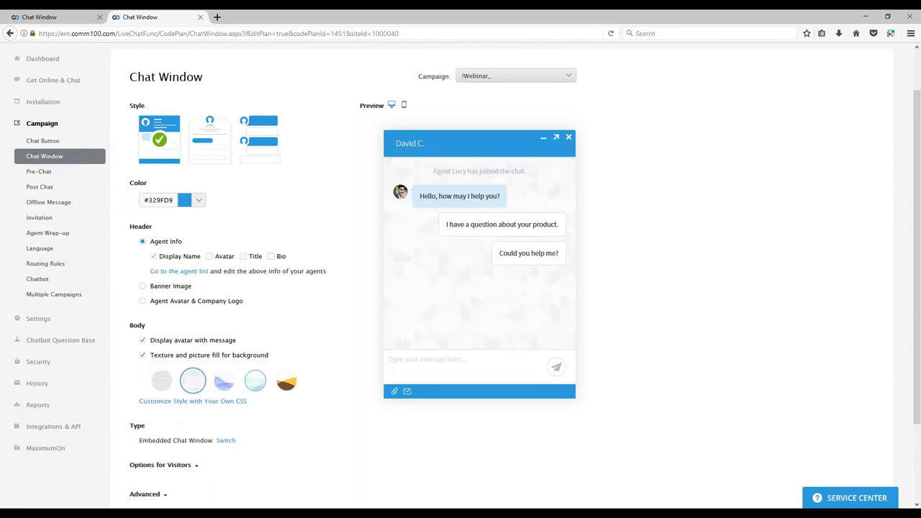
Try the second, rounded chat window style with the first gray wave texture as background.
{"action": "left_click", "coordinate": [214, 206]}
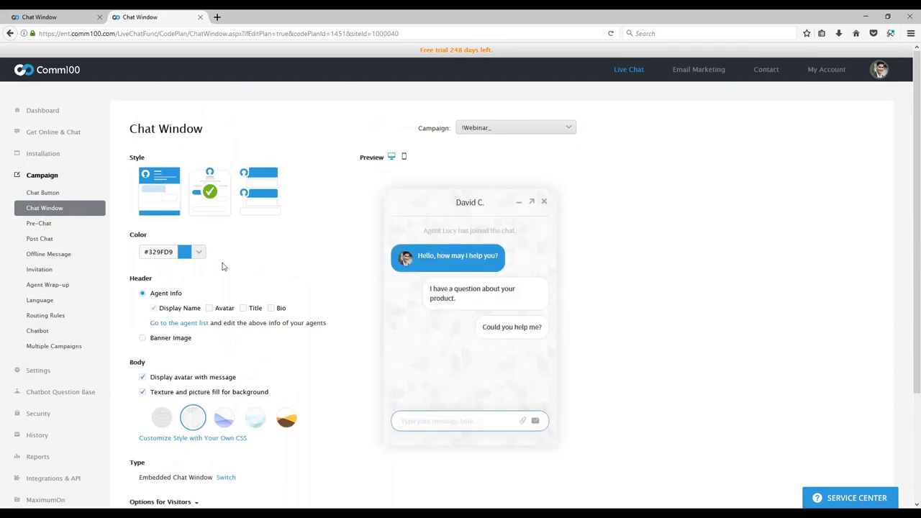
{"action": "scroll", "coordinate": [225, 302], "scroll_direction": "down", "scroll_amount": 2}
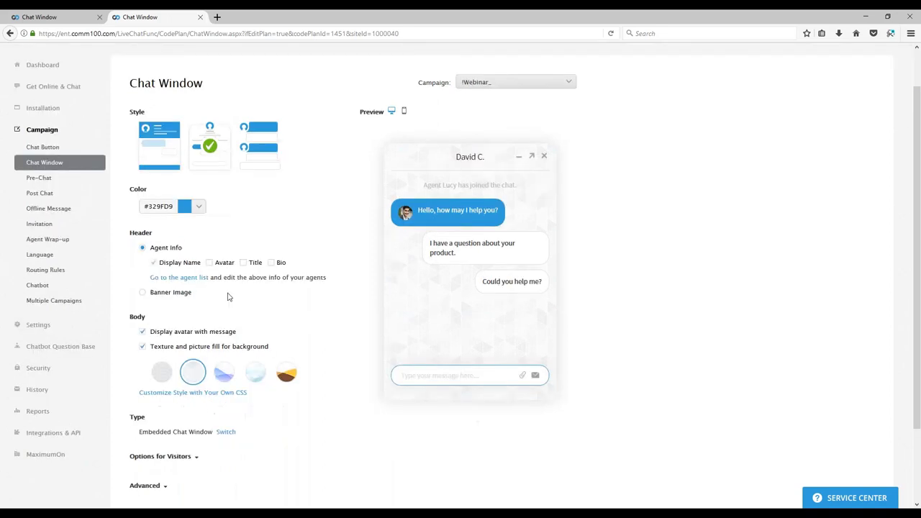
{"action": "scroll", "coordinate": [227, 297], "scroll_direction": "down", "scroll_amount": 1}
{"action": "left_click", "coordinate": [162, 364]}
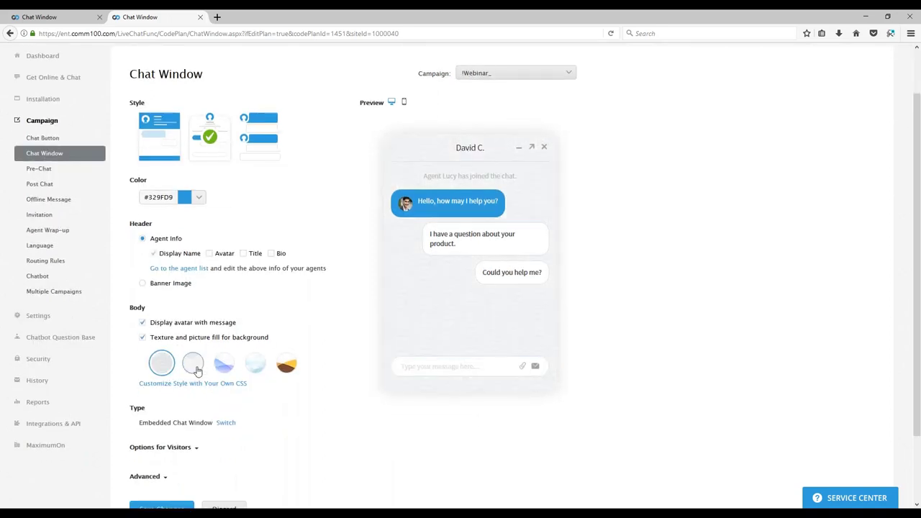
Switch the preview to mobile and apply the first chat window style with the gray wave background texture.
{"action": "left_click", "coordinate": [404, 102]}
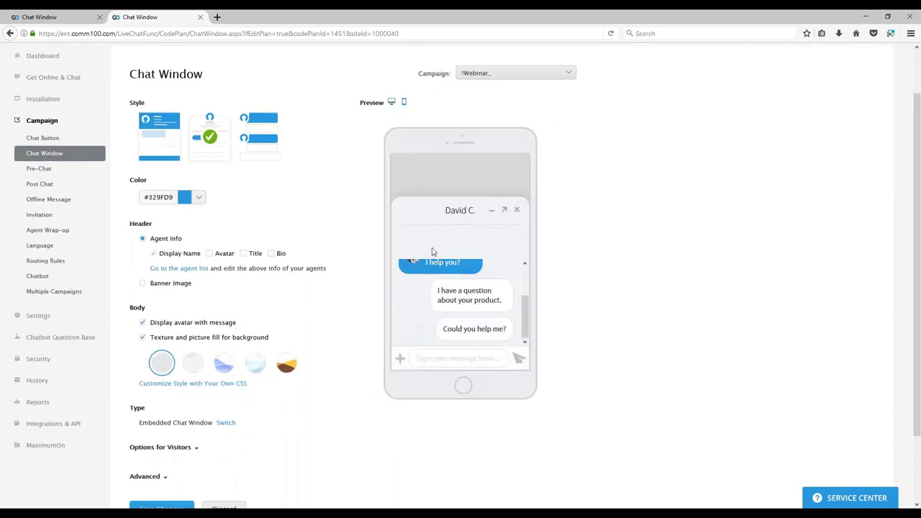
{"action": "left_click", "coordinate": [196, 364]}
{"action": "left_click", "coordinate": [165, 146]}
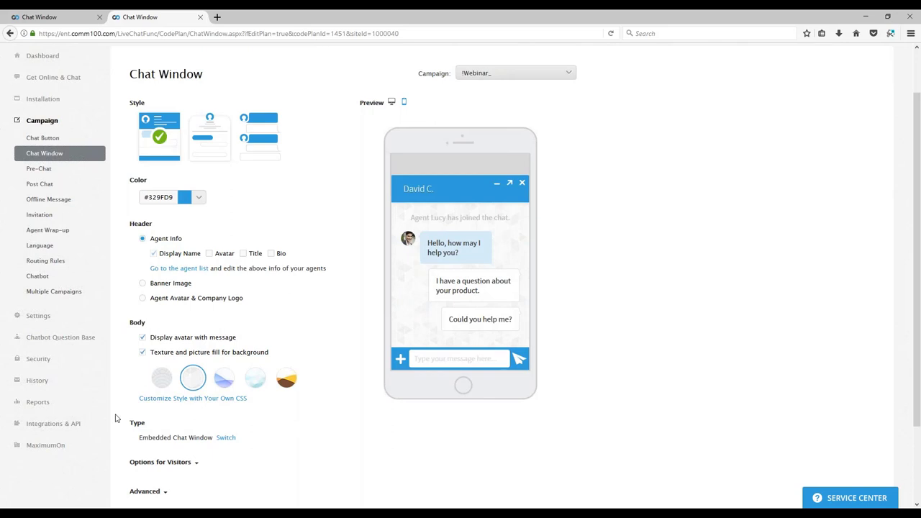
{"action": "left_click", "coordinate": [162, 380]}
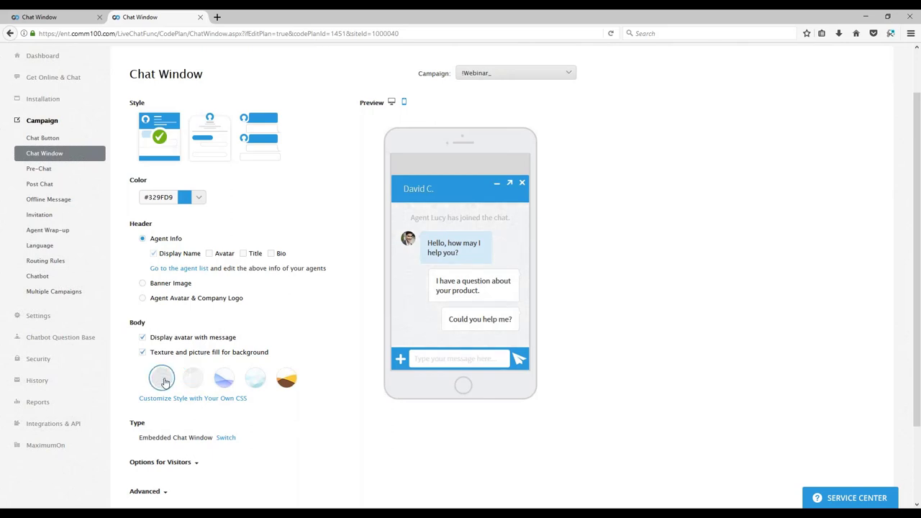
Try the second, rounded chat window style in the mobile preview and look over its settings.
{"action": "left_click", "coordinate": [217, 139]}
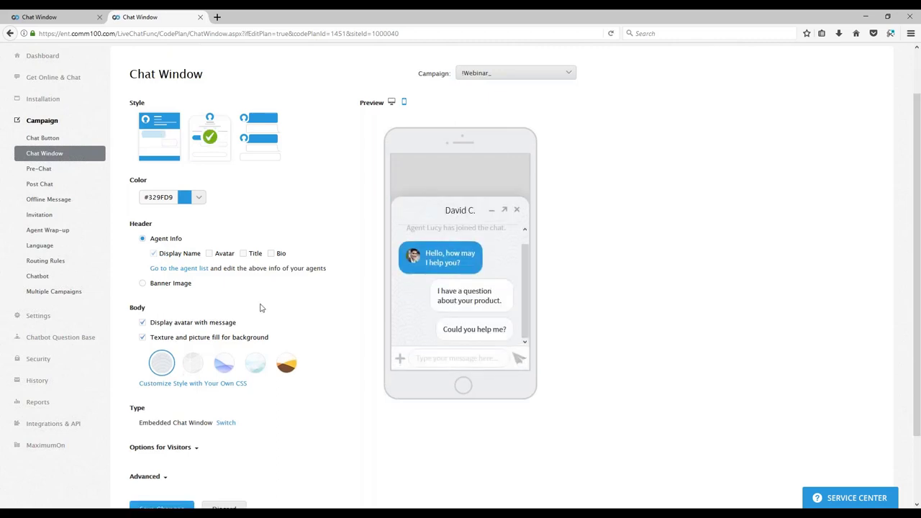
{"action": "scroll", "coordinate": [258, 291], "scroll_direction": "up", "scroll_amount": 1}
{"action": "scroll", "coordinate": [258, 291], "scroll_direction": "up", "scroll_amount": 1}
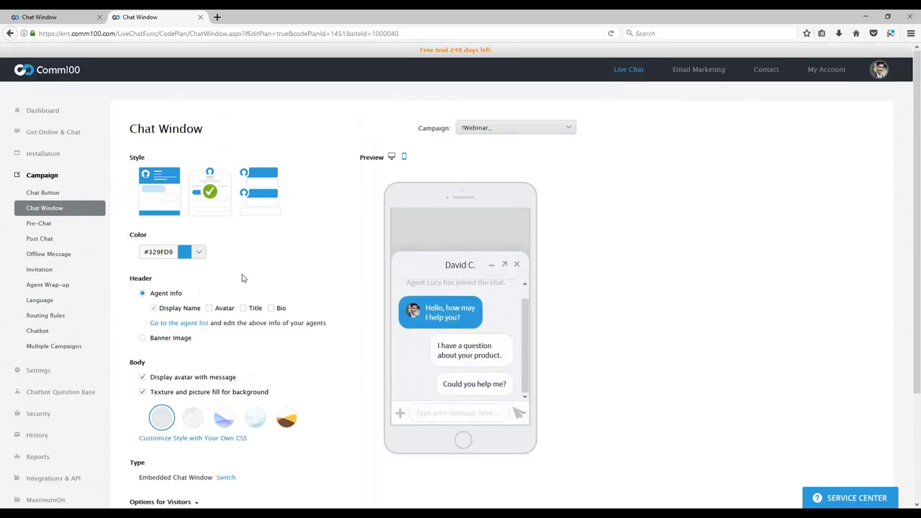
{"action": "scroll", "coordinate": [278, 305], "scroll_direction": "down", "scroll_amount": 1}
{"action": "scroll", "coordinate": [279, 300], "scroll_direction": "down", "scroll_amount": 1}
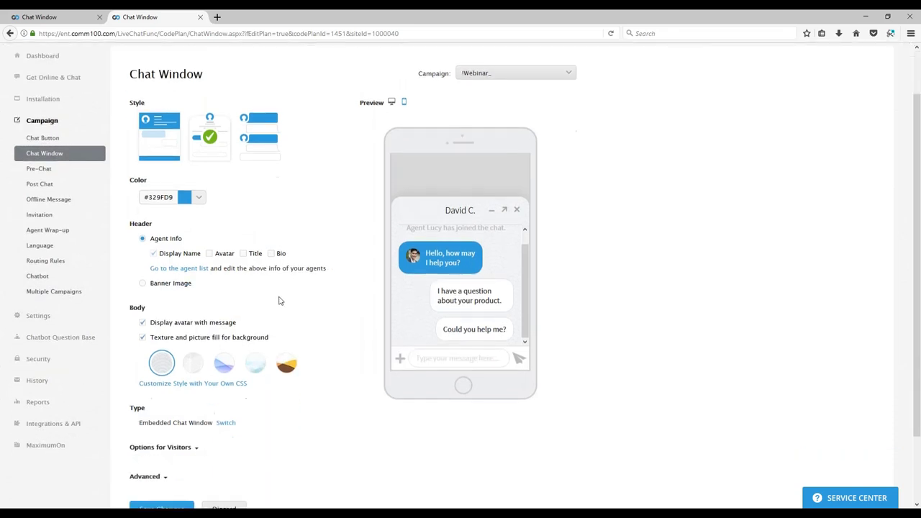
Restore the first chat window style and switch the preview to desktop.
{"action": "left_click", "coordinate": [162, 138]}
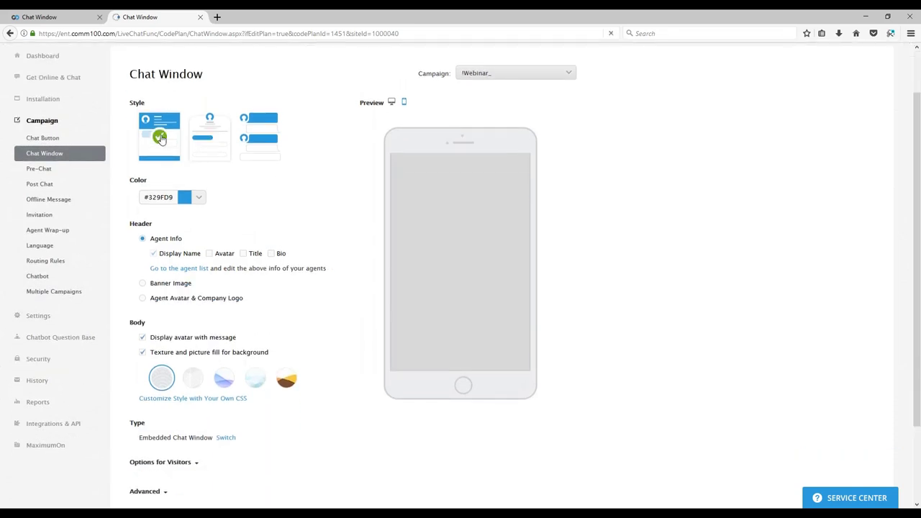
{"action": "left_click", "coordinate": [392, 102]}
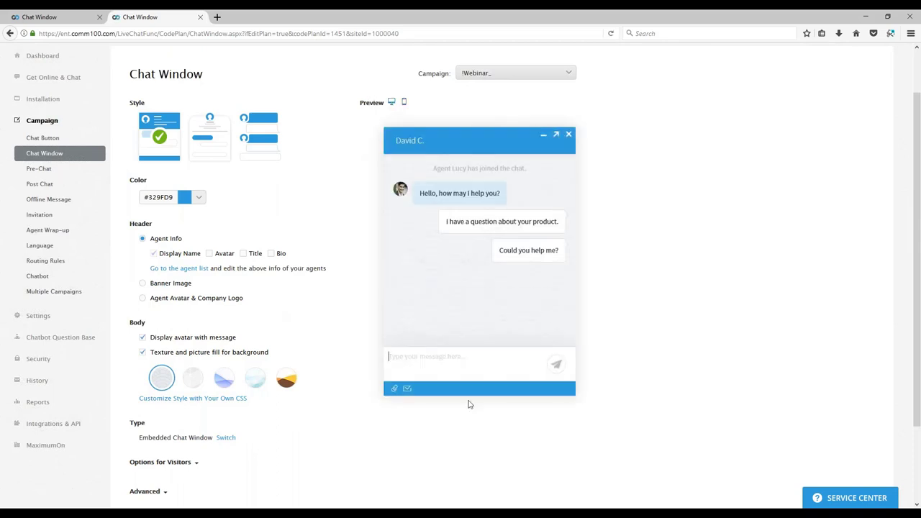
{"action": "scroll", "coordinate": [437, 395], "scroll_direction": "down", "scroll_amount": 5}
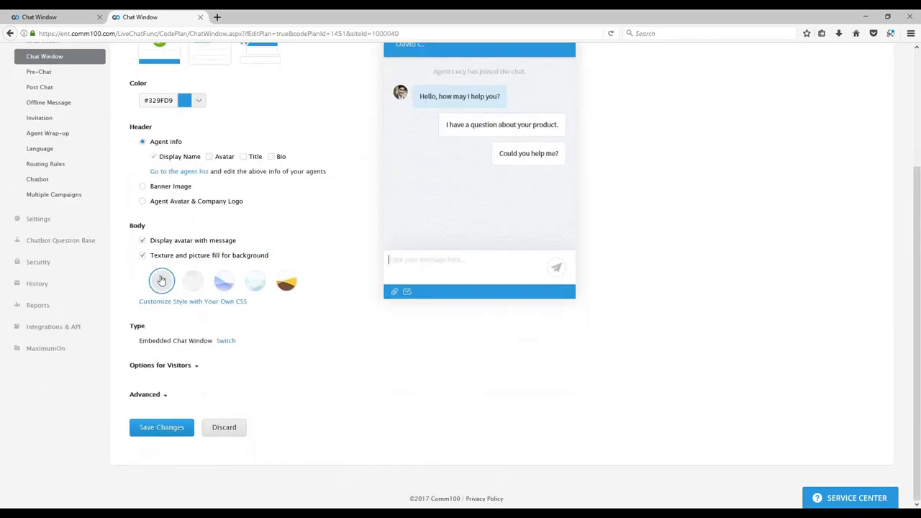
{"action": "scroll", "coordinate": [164, 459], "scroll_direction": "up", "scroll_amount": 5}
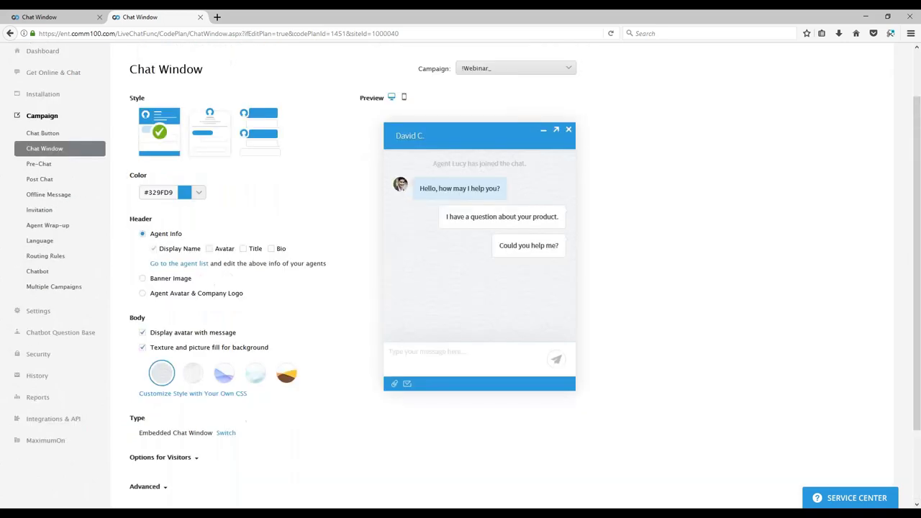
Include the agent's avatar, title and bio in the header's Agent Info and save the chat window changes.
{"action": "left_click", "coordinate": [208, 265]}
{"action": "left_click", "coordinate": [243, 266]}
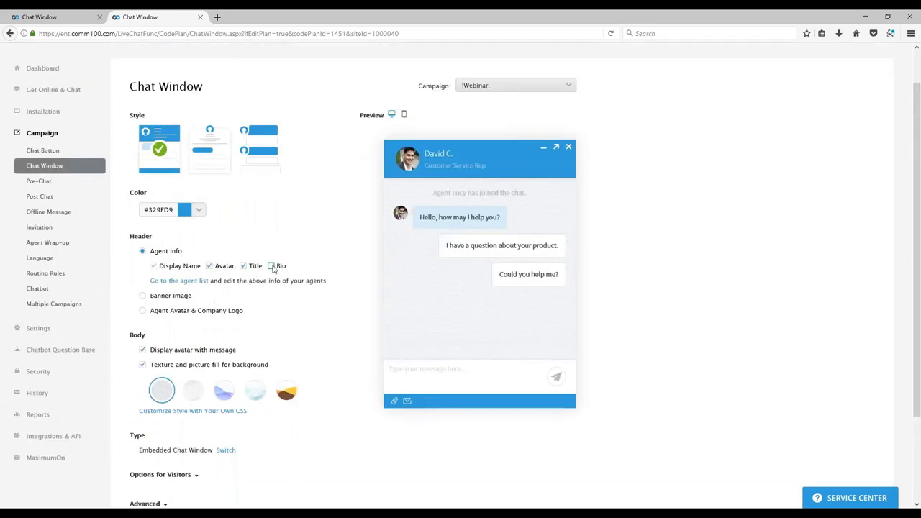
{"action": "left_click", "coordinate": [271, 265]}
{"action": "scroll", "coordinate": [264, 291], "scroll_direction": "down", "scroll_amount": 3}
{"action": "scroll", "coordinate": [264, 290], "scroll_direction": "up", "scroll_amount": 2}
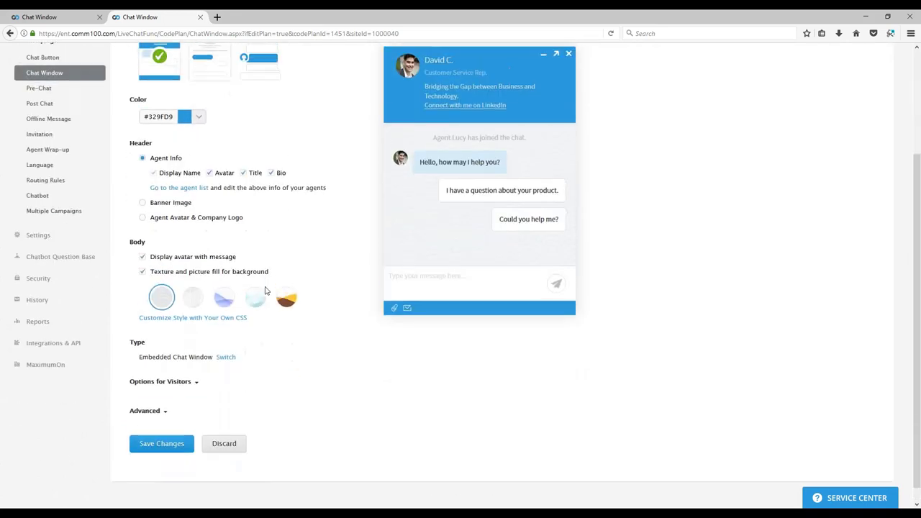
{"action": "left_click", "coordinate": [153, 481]}
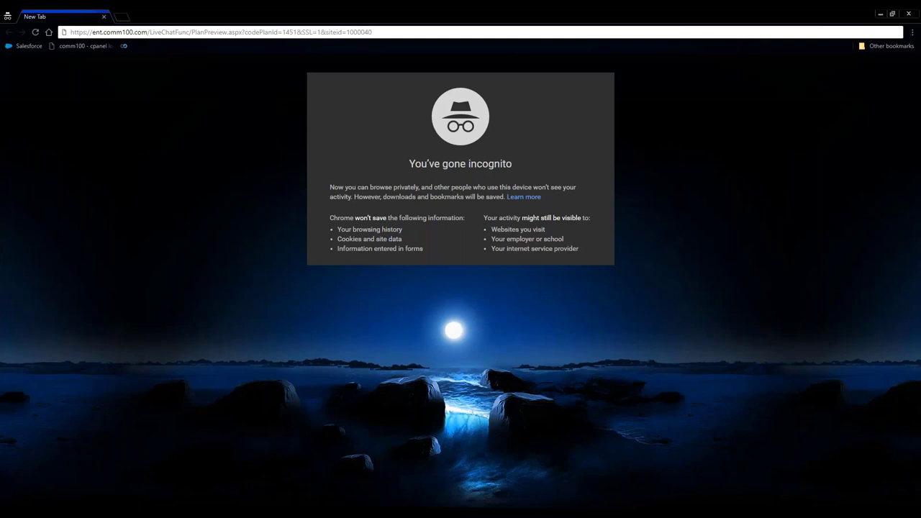
Load the campaign's preview page in the Chrome incognito window, open the chat invitation and start a chat with the pre-chat fields empty.
{"action": "left_click", "coordinate": [160, 36]}
{"action": "key", "text": "Return"}
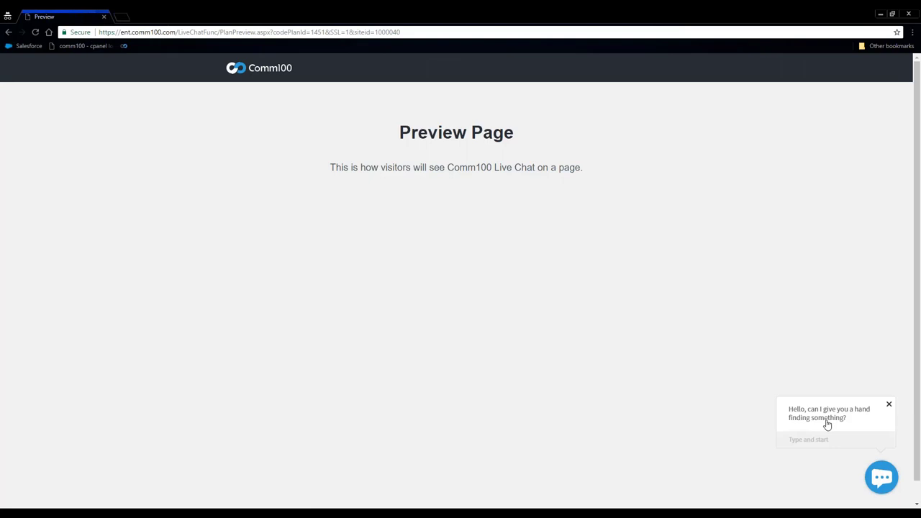
{"action": "left_click", "coordinate": [809, 444]}
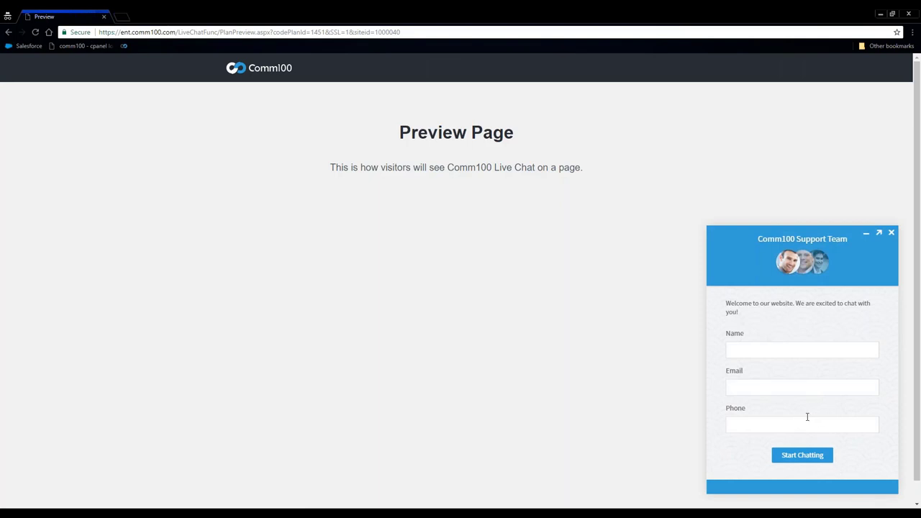
{"action": "left_click", "coordinate": [807, 456]}
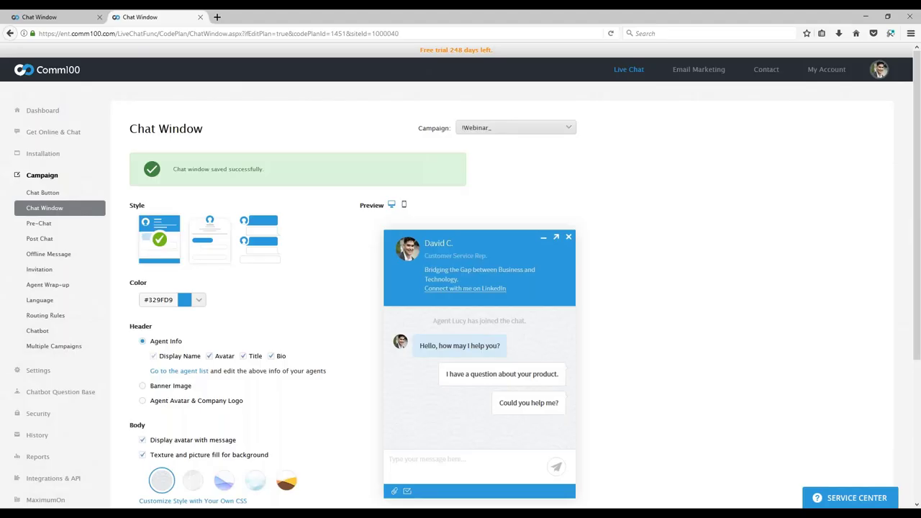
Back in the Chat Window settings in Firefox, choose the second, rounded style and save the changes.
{"action": "left_click", "coordinate": [219, 244]}
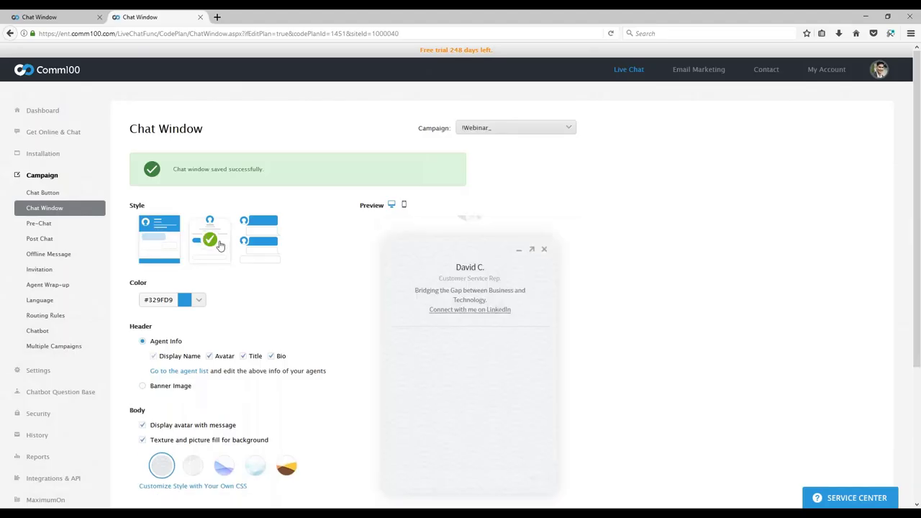
{"action": "scroll", "coordinate": [320, 324], "scroll_direction": "down", "scroll_amount": 1}
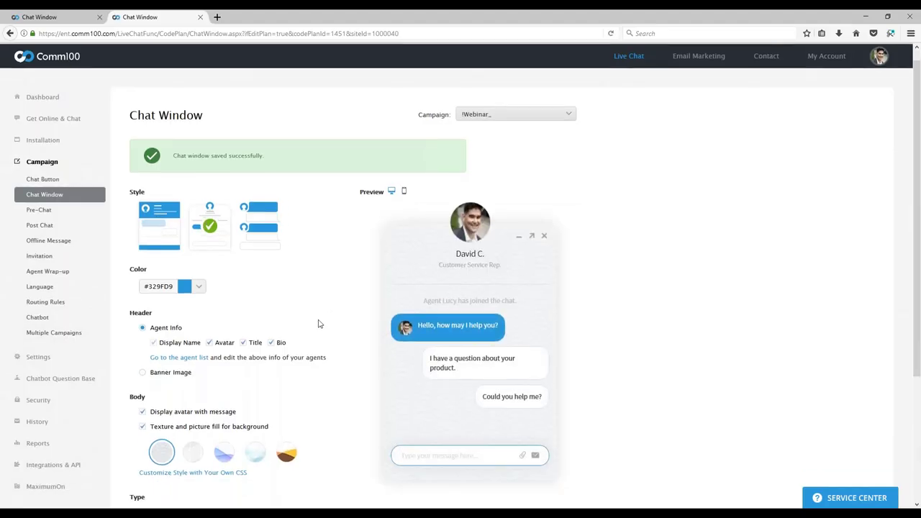
{"action": "scroll", "coordinate": [318, 324], "scroll_direction": "down", "scroll_amount": 3}
{"action": "left_click", "coordinate": [174, 450]}
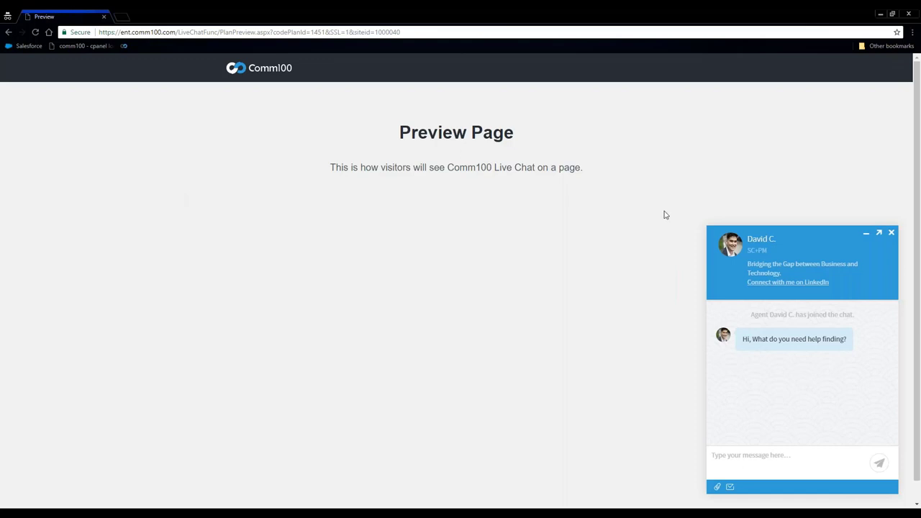
Reload the preview page in Chrome to check the restyled chat window, and return to the Chat Window settings in Firefox.
{"action": "left_click", "coordinate": [36, 31]}
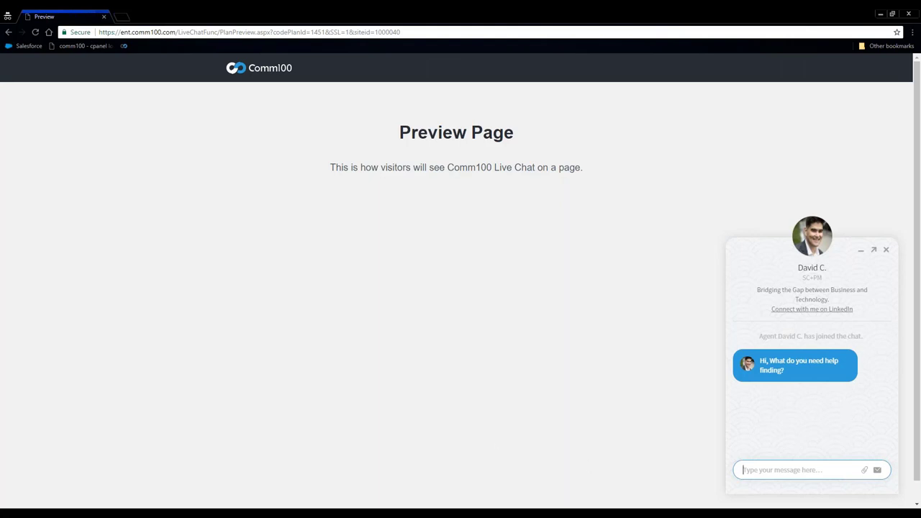
{"action": "mouse_move", "coordinate": [105, 512]}
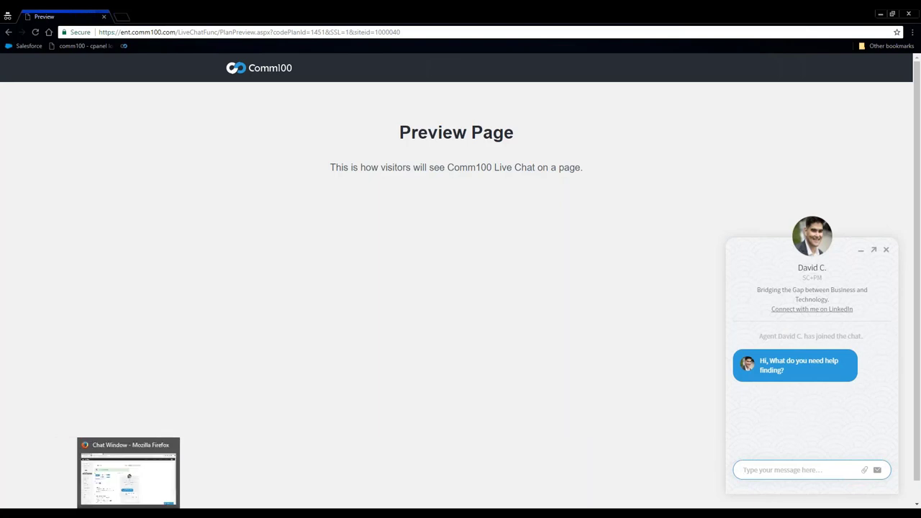
{"action": "left_click", "coordinate": [135, 484]}
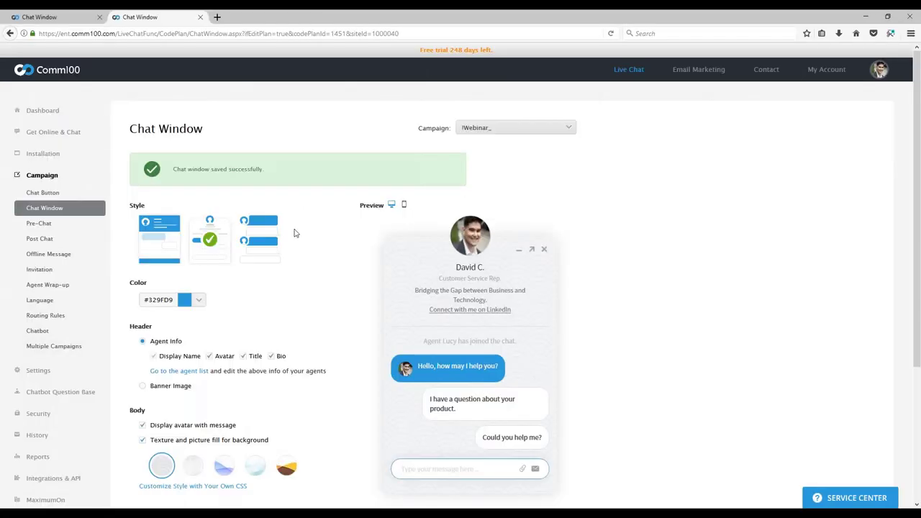
{"action": "scroll", "coordinate": [320, 273], "scroll_direction": "down", "scroll_amount": 1}
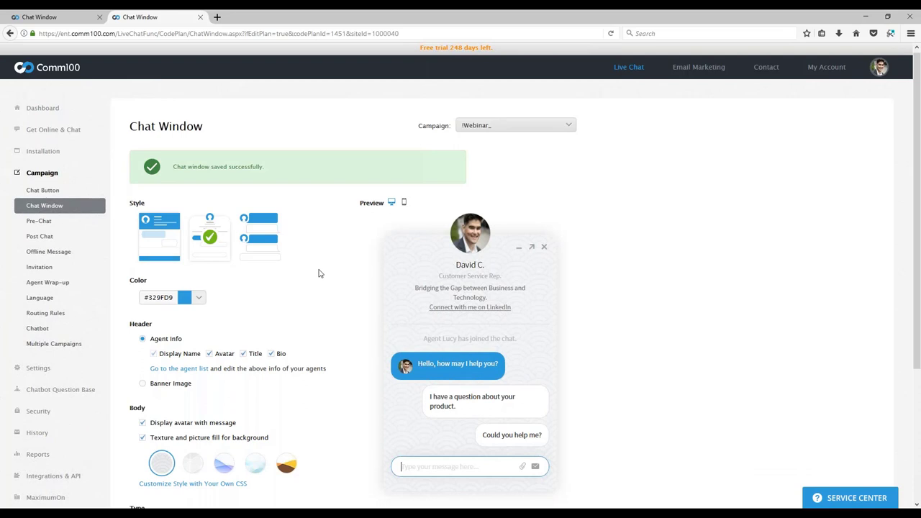
{"action": "scroll", "coordinate": [318, 267], "scroll_direction": "down", "scroll_amount": 1}
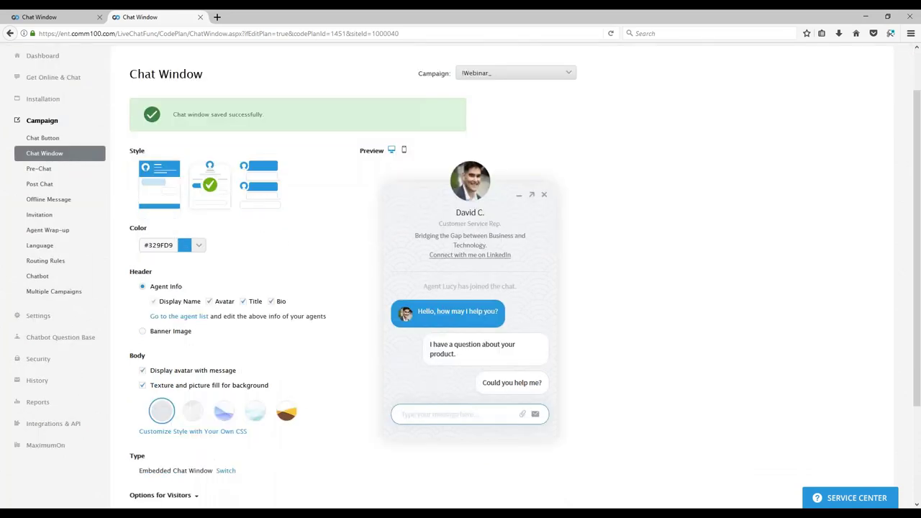
Open the campaign's Pre-Chat settings, turn off Display Agent Avatars in the header and save the changes.
{"action": "scroll", "coordinate": [293, 231], "scroll_direction": "down", "scroll_amount": 1}
{"action": "scroll", "coordinate": [293, 231], "scroll_direction": "down", "scroll_amount": 1}
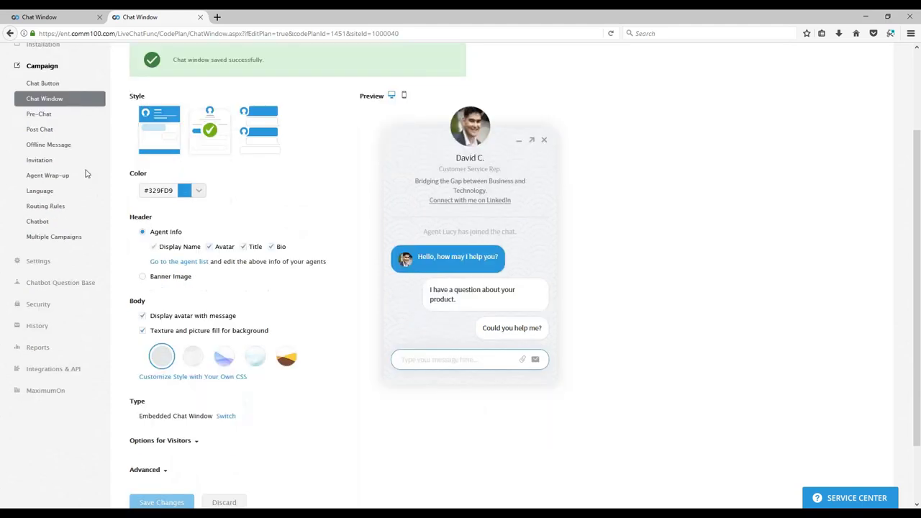
{"action": "left_click", "coordinate": [41, 115]}
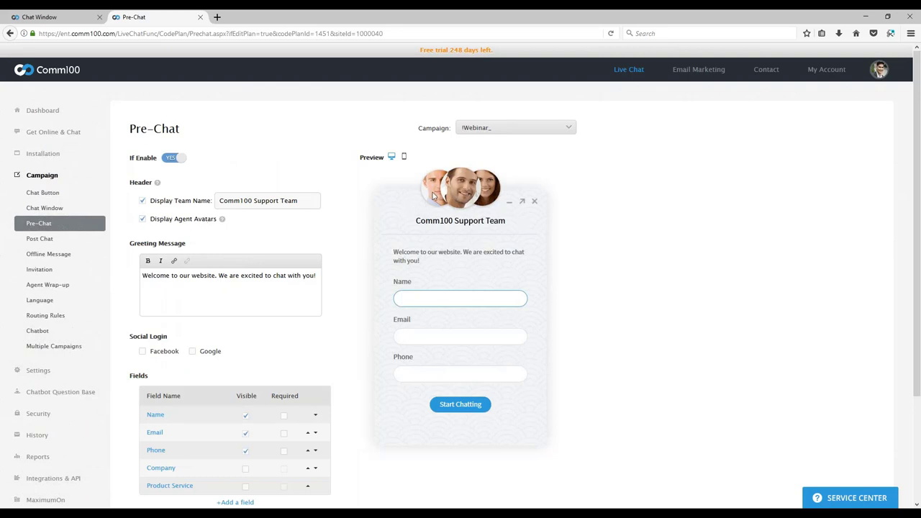
{"action": "left_click", "coordinate": [184, 218]}
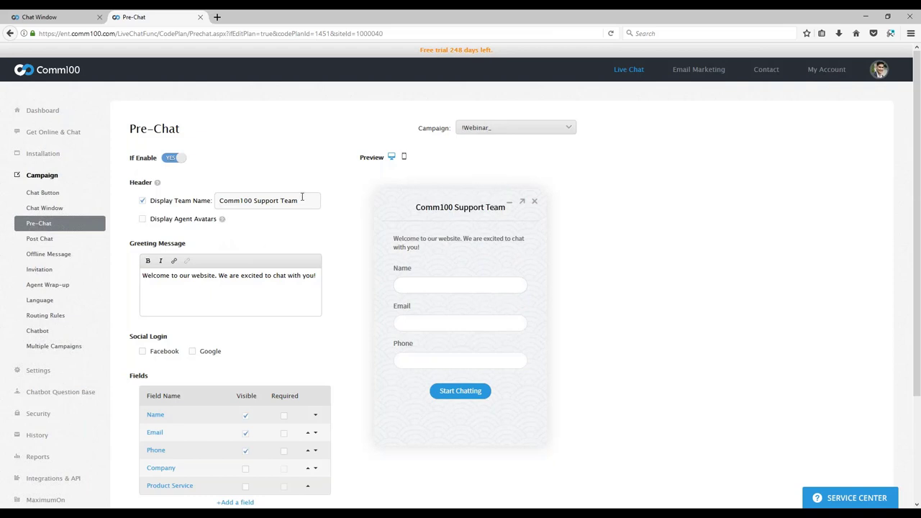
{"action": "left_click_drag", "start_coordinate": [292, 201], "coordinate": [226, 199]}
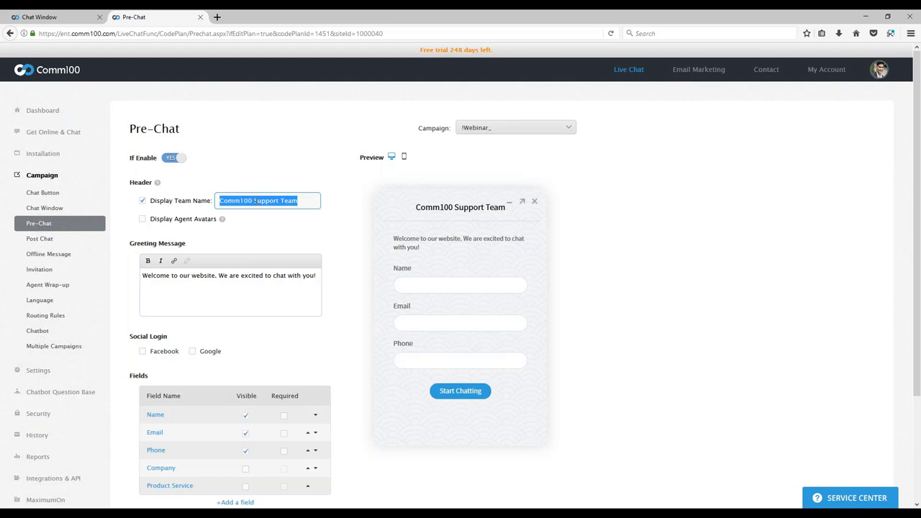
{"action": "scroll", "coordinate": [226, 235], "scroll_direction": "down", "scroll_amount": 3}
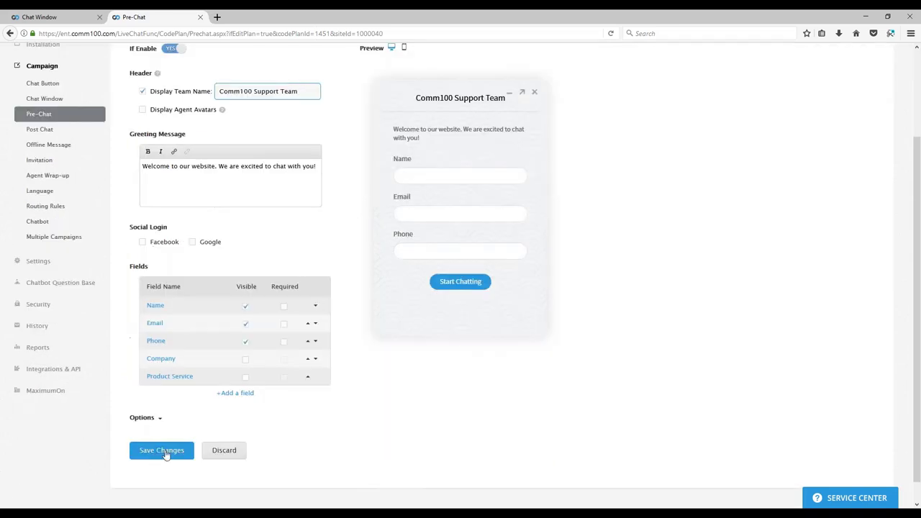
{"action": "left_click", "coordinate": [161, 448]}
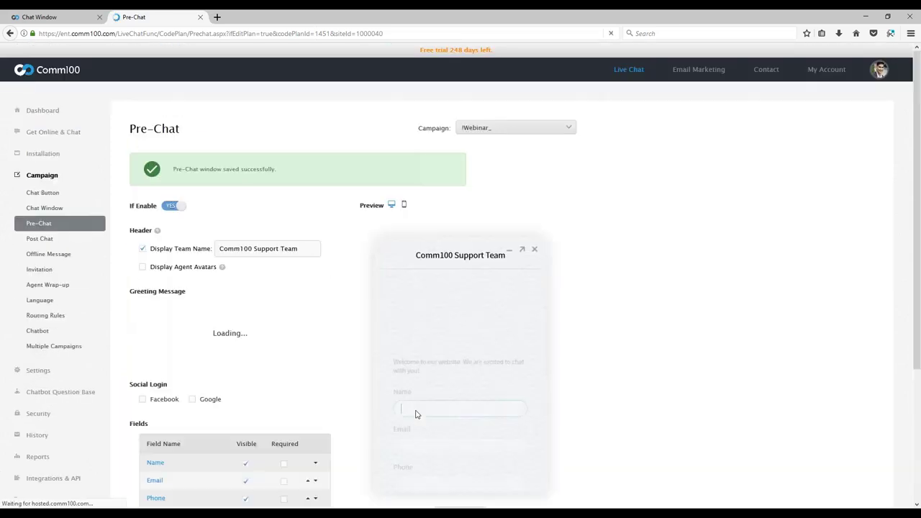
Switch to the preview page in Chrome, end the running chat, dismiss the transcript e-mail prompt and close the chat window.
{"action": "key", "text": "alt+Tab"}
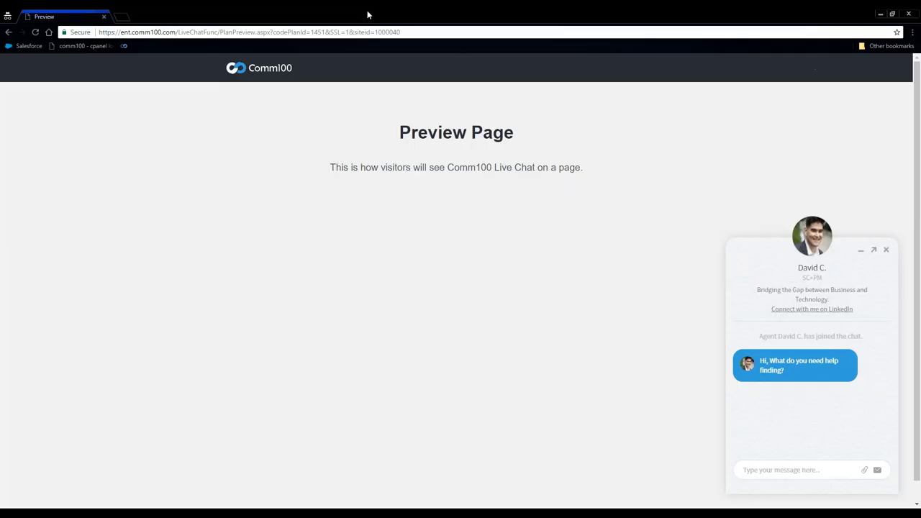
{"action": "left_click", "coordinate": [887, 250]}
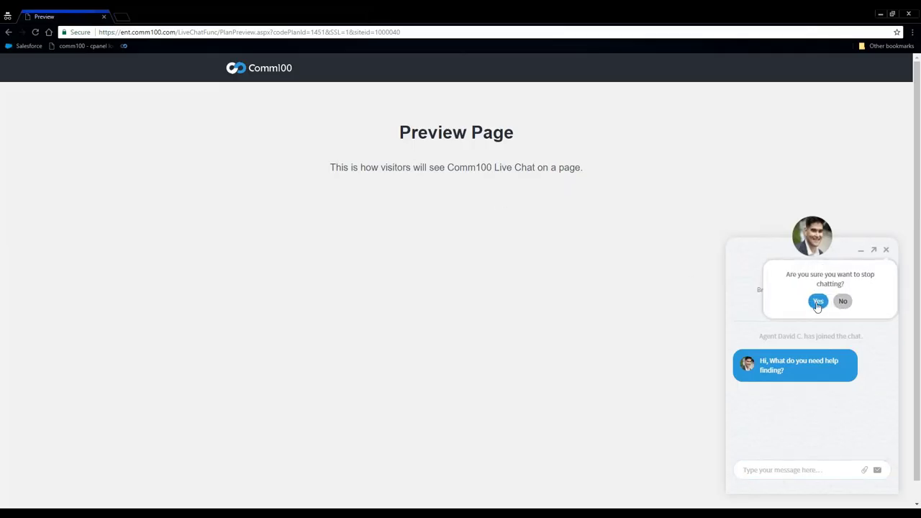
{"action": "left_click", "coordinate": [841, 301]}
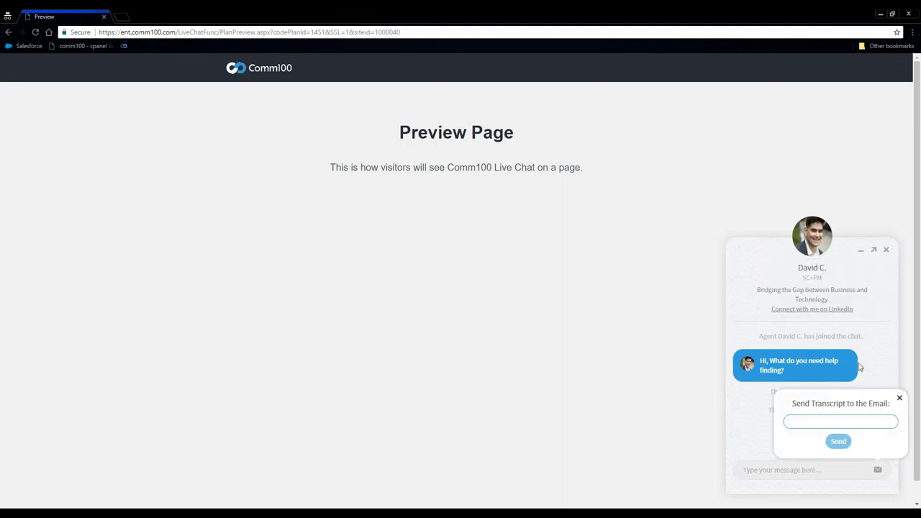
{"action": "left_click", "coordinate": [900, 400]}
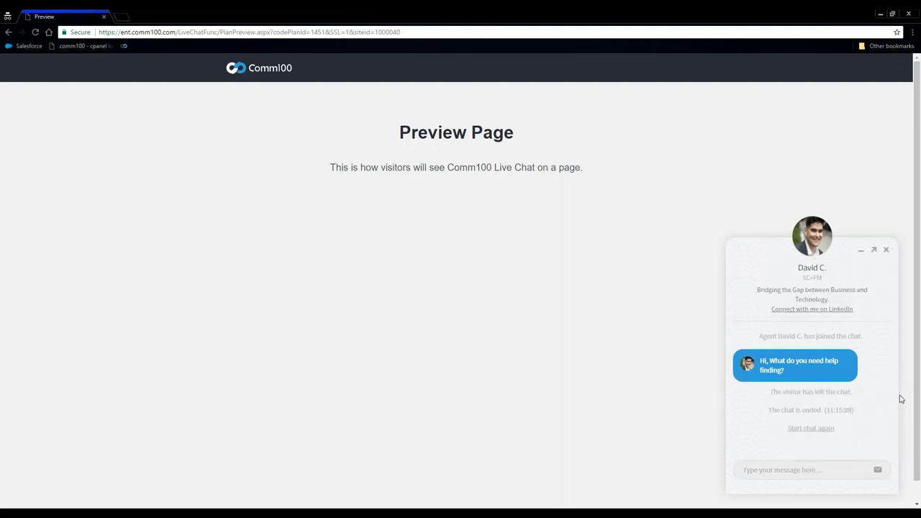
{"action": "left_click", "coordinate": [888, 252]}
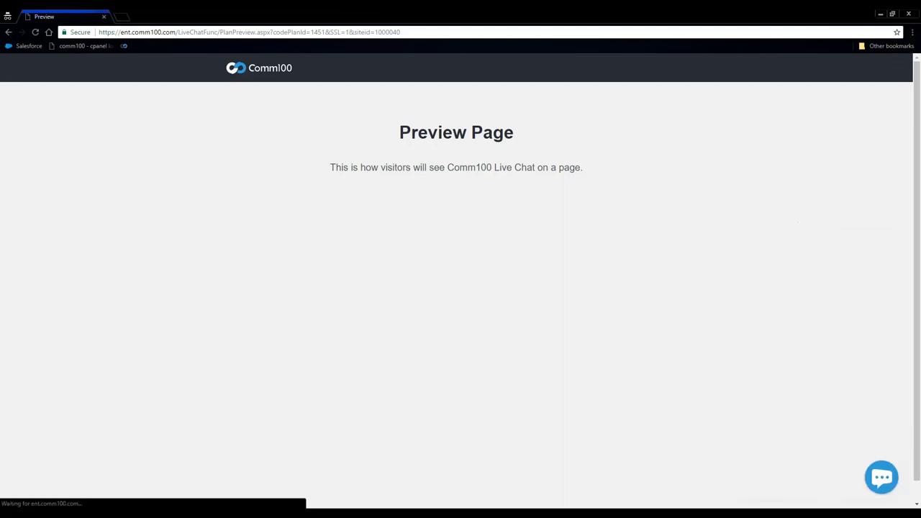
Open and close the pre-chat window, then reload the preview page and open it again to check its header.
{"action": "left_click", "coordinate": [882, 477]}
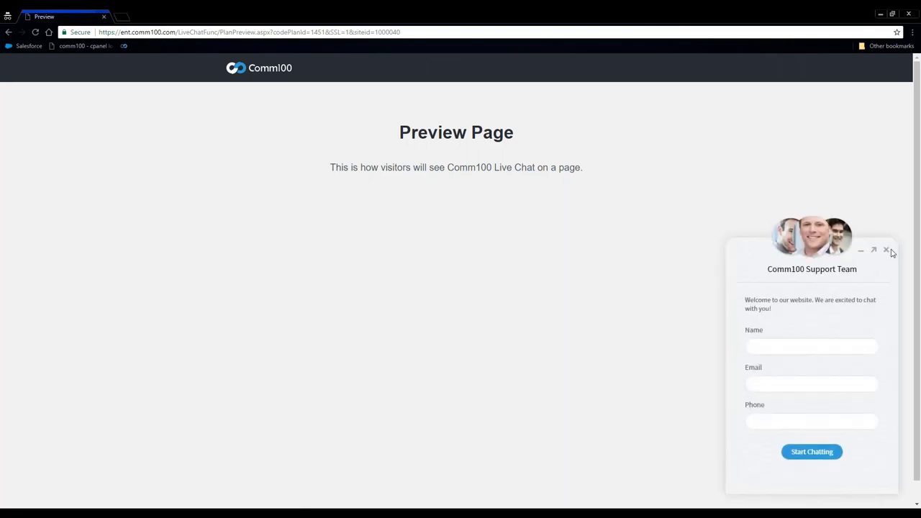
{"action": "left_click", "coordinate": [887, 251]}
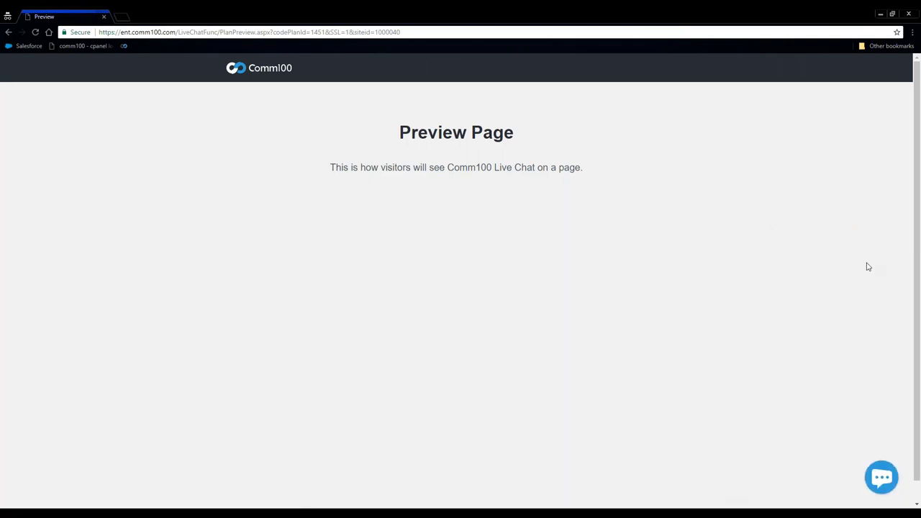
{"action": "left_click", "coordinate": [34, 32]}
{"action": "left_click", "coordinate": [880, 479]}
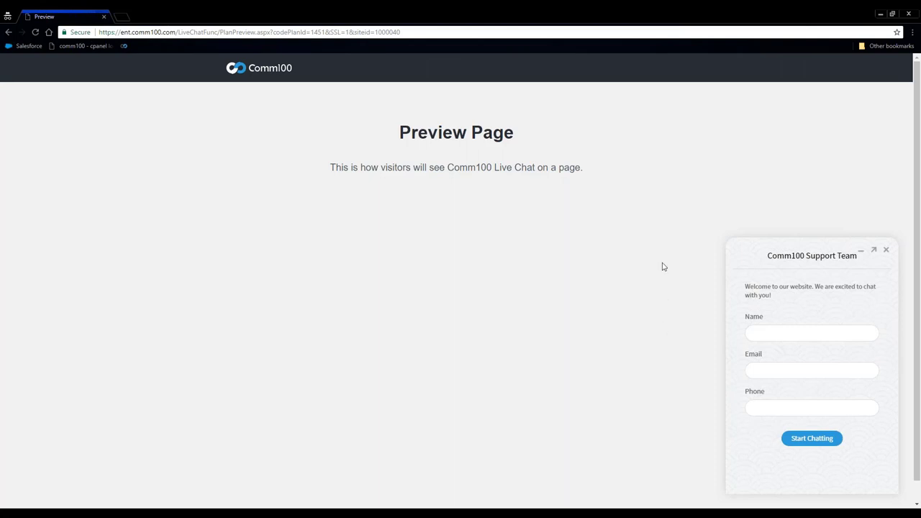
Try popping the pre-chat window out of the preview page, moving it to mid-page, and docking it back.
{"action": "left_click", "coordinate": [876, 252]}
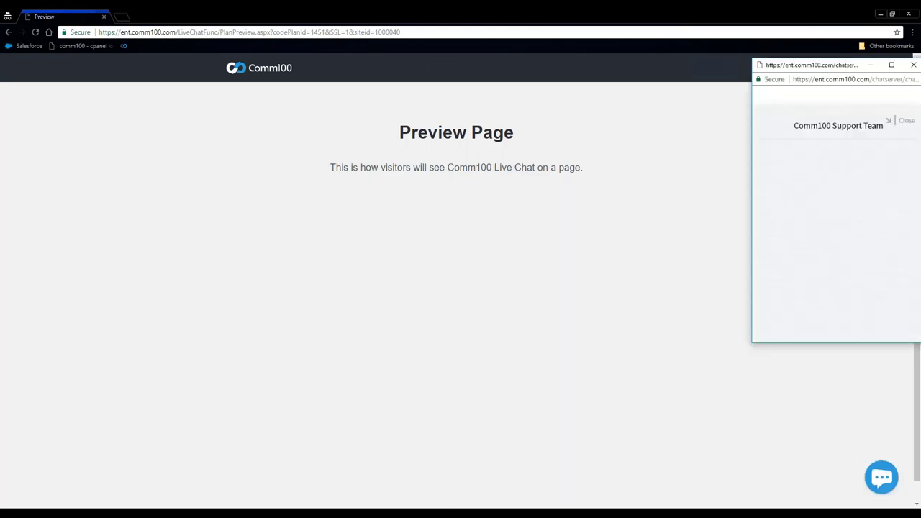
{"action": "left_click_drag", "start_coordinate": [785, 82], "coordinate": [436, 117]}
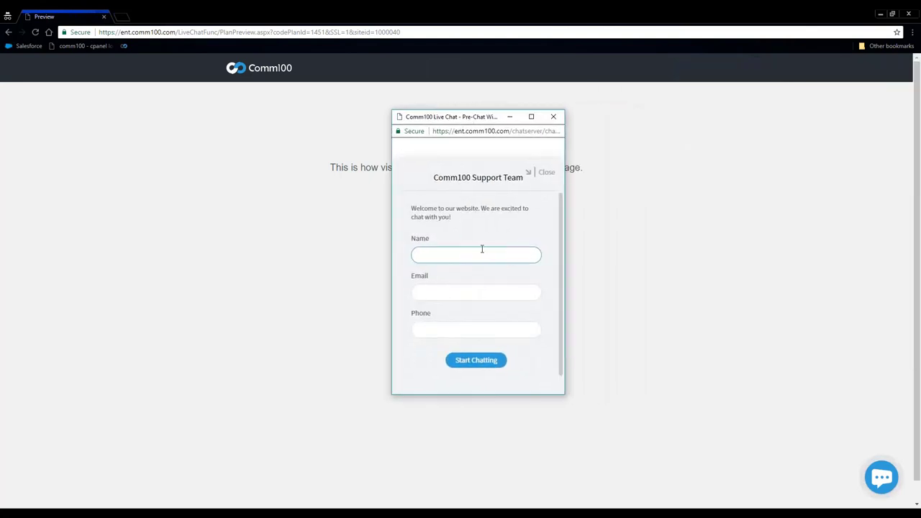
{"action": "left_click", "coordinate": [528, 175]}
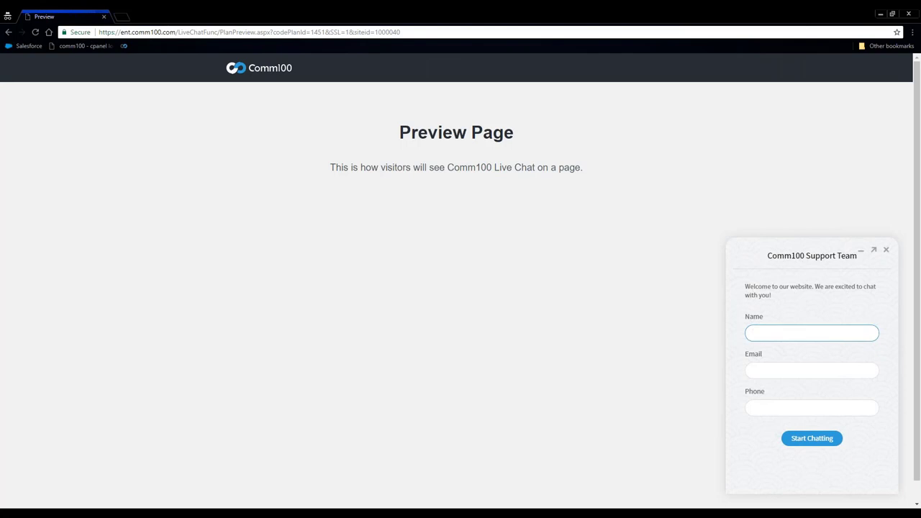
{"action": "left_click", "coordinate": [874, 252]}
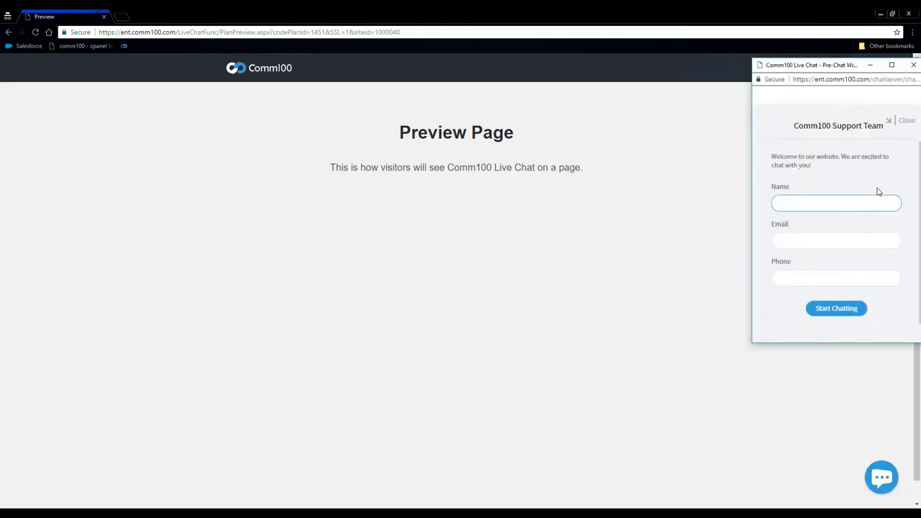
{"action": "left_click", "coordinate": [889, 120]}
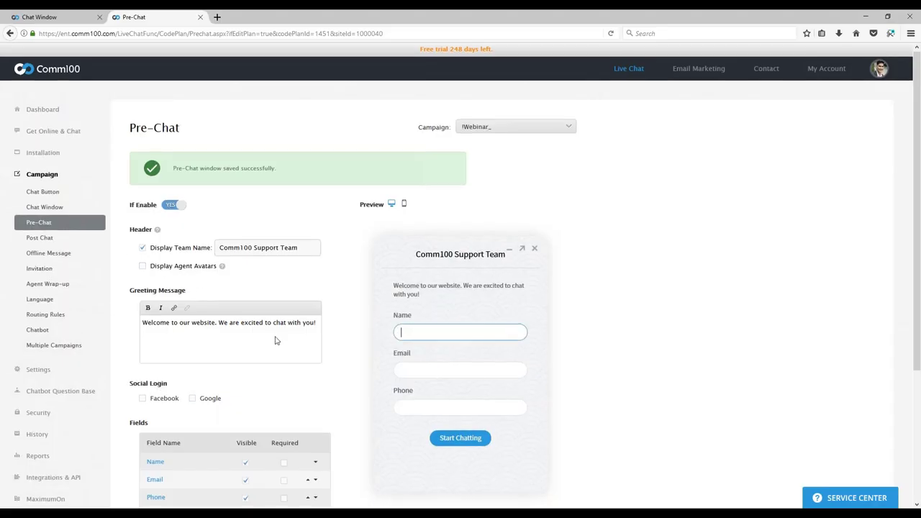
In the Pre-Chat settings in Firefox, turn Display Agent Avatars back on and save the changes.
{"action": "scroll", "coordinate": [275, 341], "scroll_direction": "down", "scroll_amount": 1}
{"action": "left_click", "coordinate": [202, 213]}
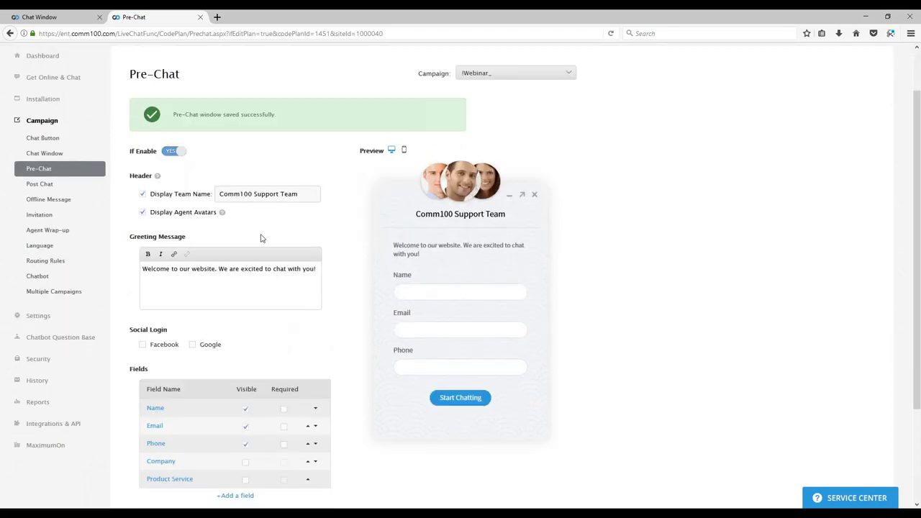
{"action": "scroll", "coordinate": [235, 290], "scroll_direction": "down", "scroll_amount": 3}
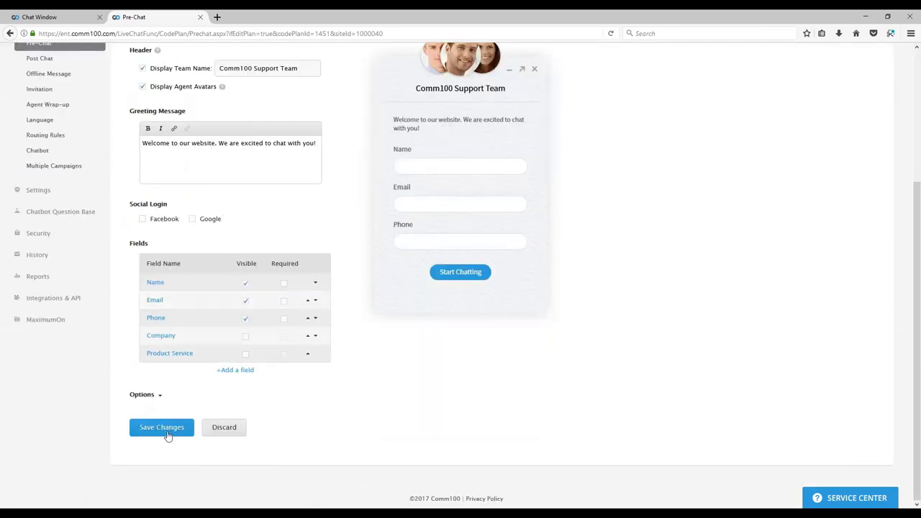
{"action": "left_click", "coordinate": [161, 427]}
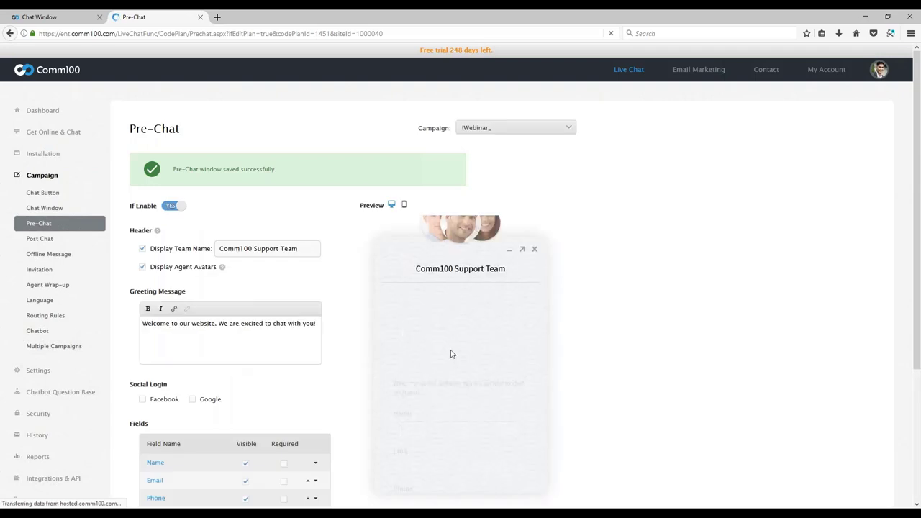
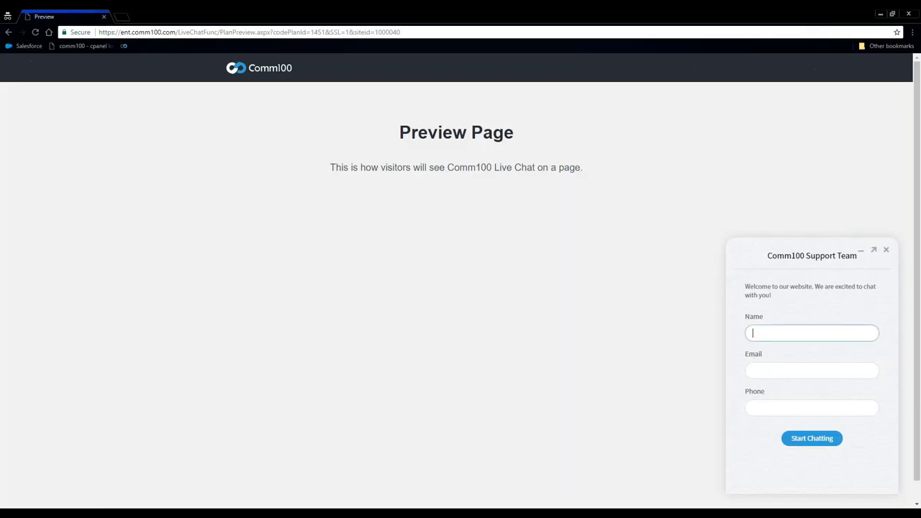
Reload the preview page in Chrome, open the chat window and start a chat with the pre-chat fields empty.
{"action": "left_click", "coordinate": [239, 198]}
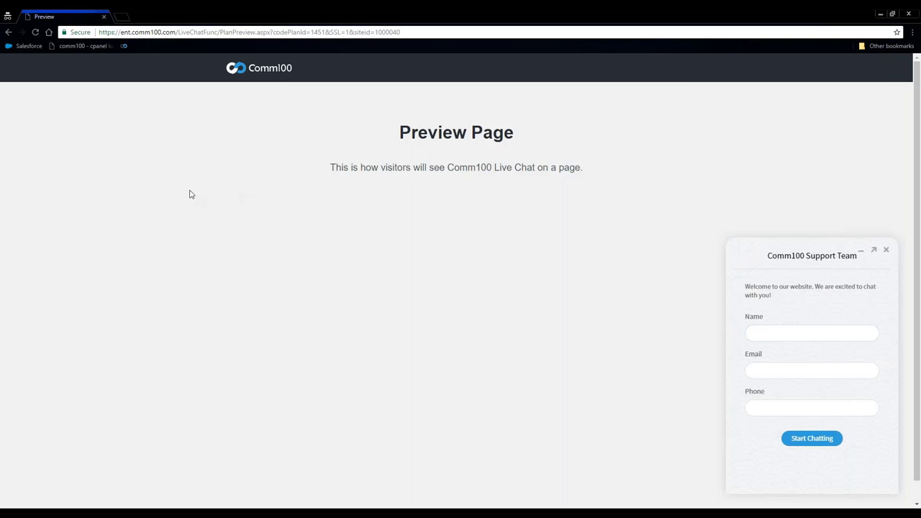
{"action": "left_click", "coordinate": [35, 31]}
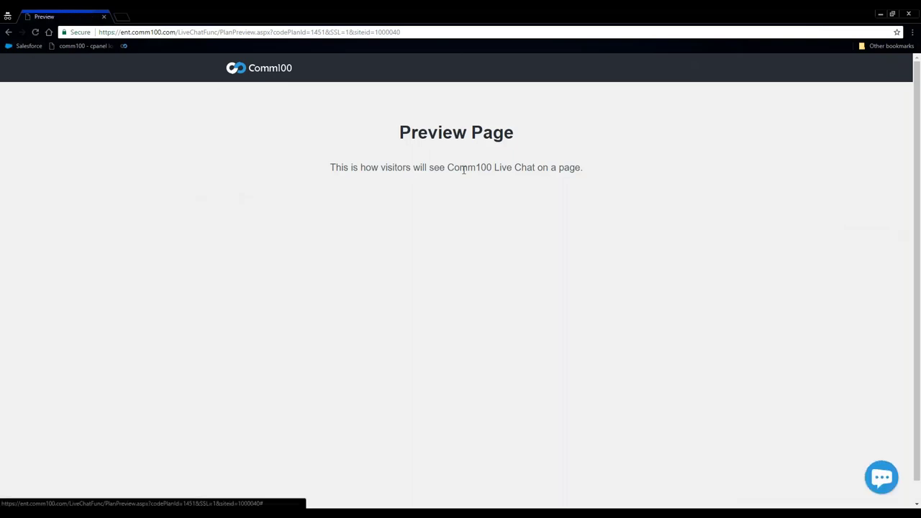
{"action": "left_click", "coordinate": [883, 477]}
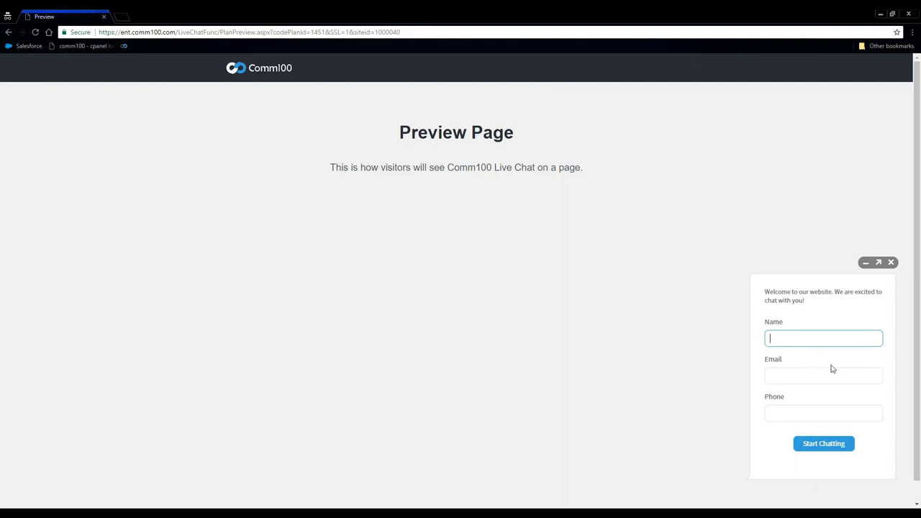
{"action": "left_click", "coordinate": [824, 445]}
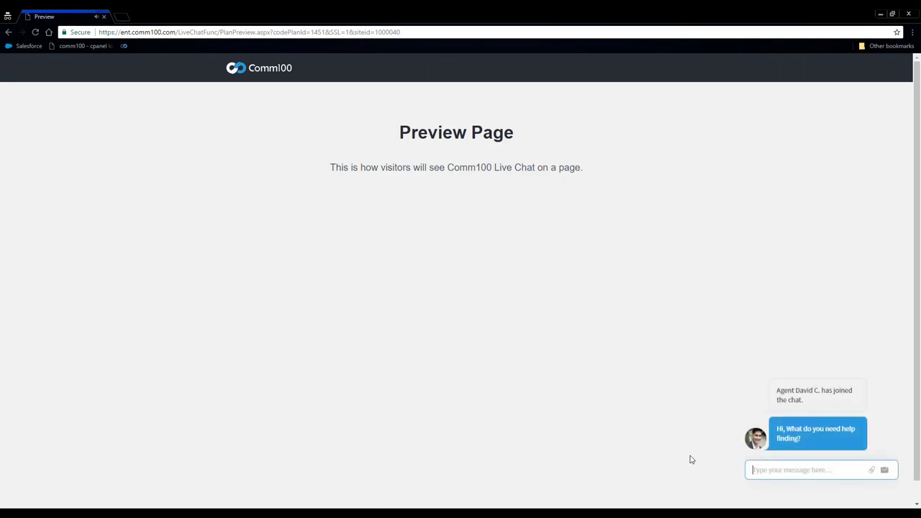
Send the test message "asdf" twice as the visitor in the bubble-style chat.
{"action": "type", "text": "asdf"}
{"action": "key", "text": "Return"}
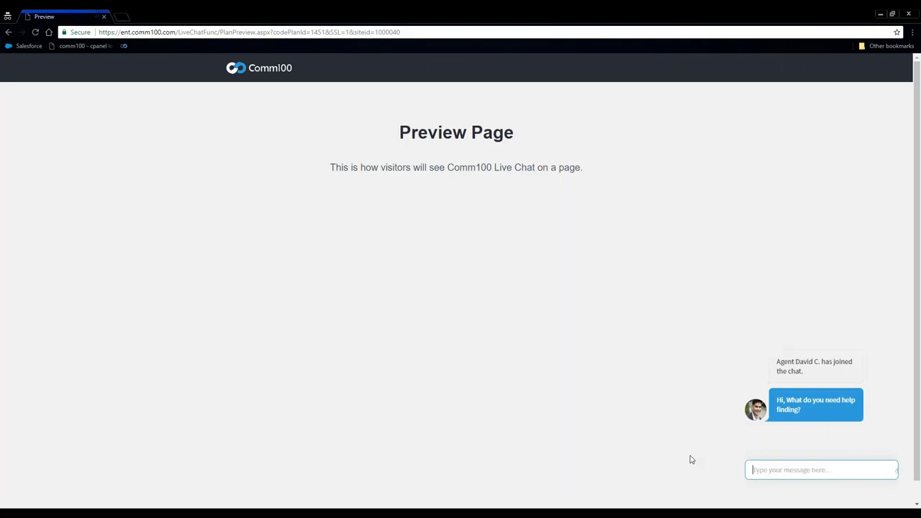
{"action": "type", "text": "asdf"}
{"action": "key", "text": "Return"}
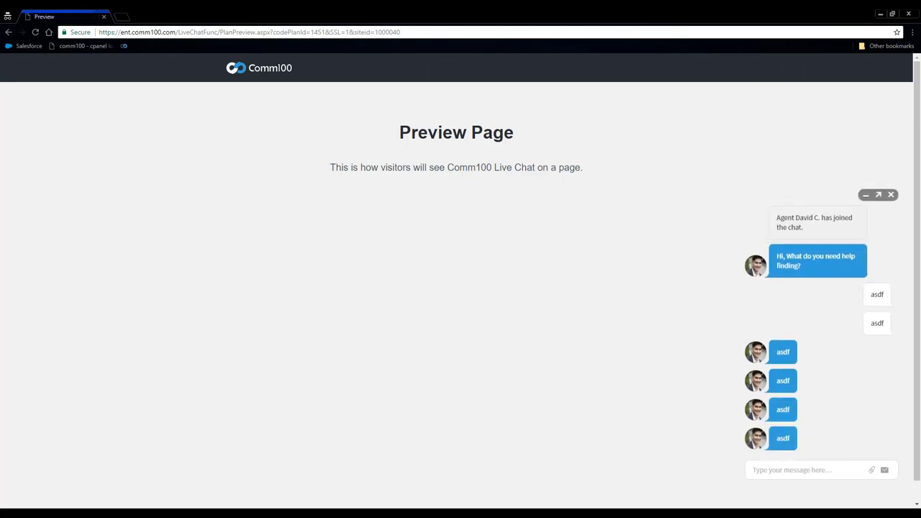
Minimize the bubble-style chat and reopen it from the chat button on the preview page.
{"action": "left_click", "coordinate": [867, 193]}
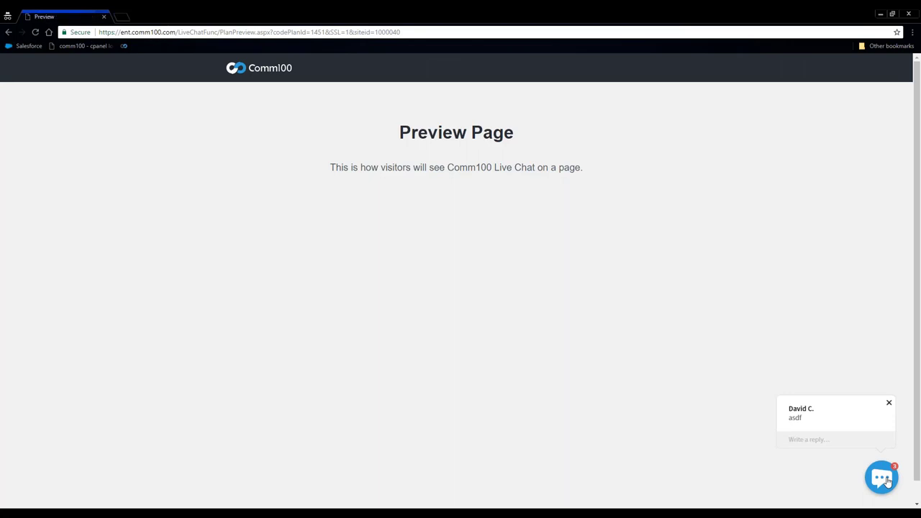
{"action": "left_click", "coordinate": [887, 479]}
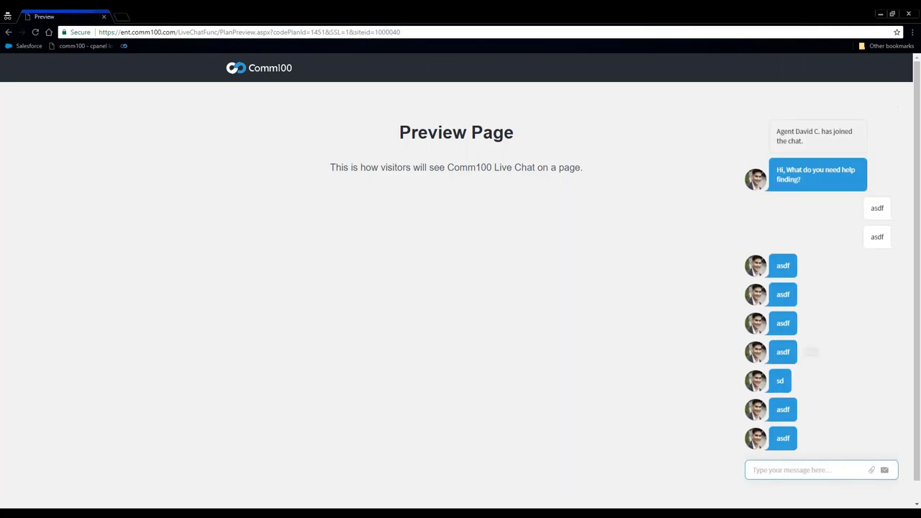
{"action": "left_click", "coordinate": [899, 475]}
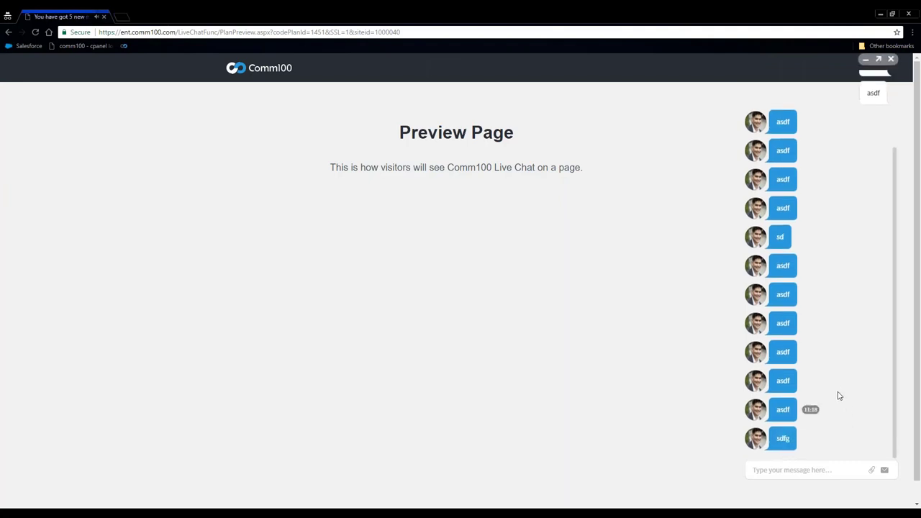
Look through the chat's message history and pop the chat out into a separate browser window.
{"action": "scroll", "coordinate": [834, 382], "scroll_direction": "up", "scroll_amount": 5}
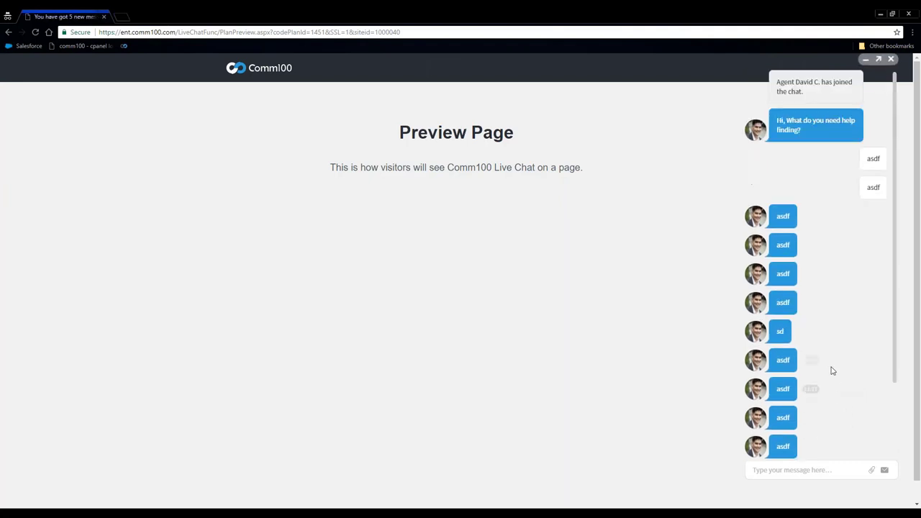
{"action": "scroll", "coordinate": [831, 368], "scroll_direction": "down", "scroll_amount": 5}
{"action": "scroll", "coordinate": [842, 407], "scroll_direction": "up", "scroll_amount": 6}
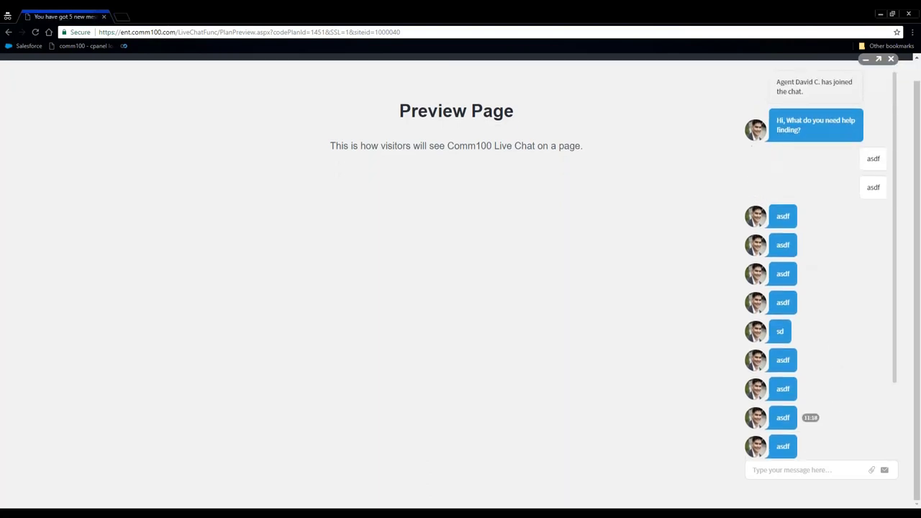
{"action": "left_click", "coordinate": [882, 63]}
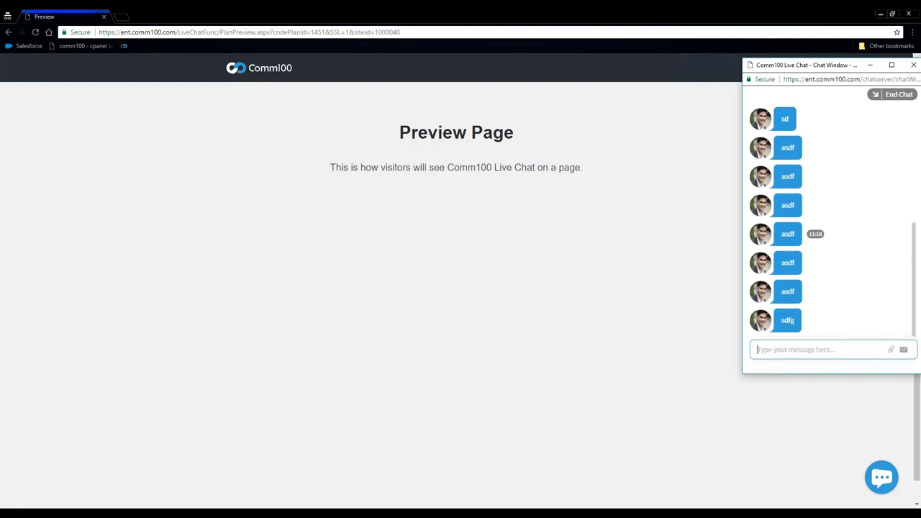
Return the popped-out chat to the preview page and look through its message history there.
{"action": "scroll", "coordinate": [828, 245], "scroll_direction": "up", "scroll_amount": 4}
{"action": "scroll", "coordinate": [835, 248], "scroll_direction": "down", "scroll_amount": 5}
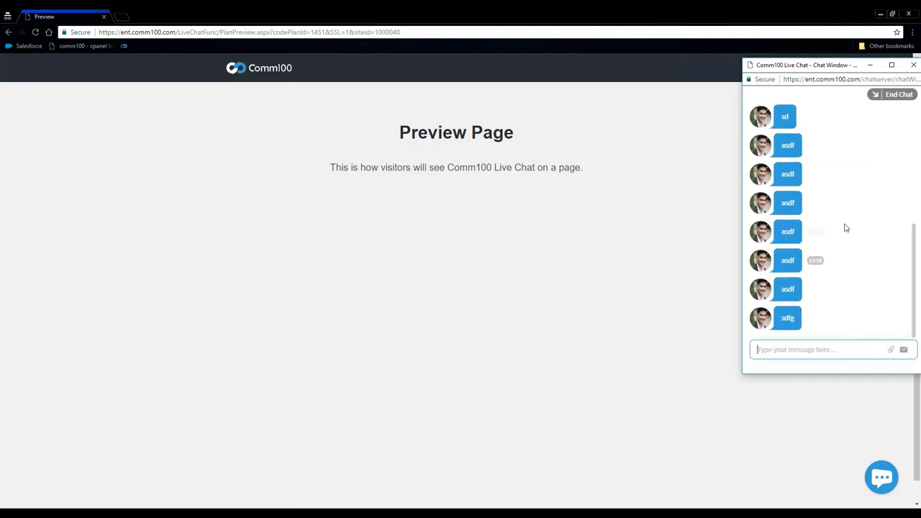
{"action": "left_click", "coordinate": [875, 97]}
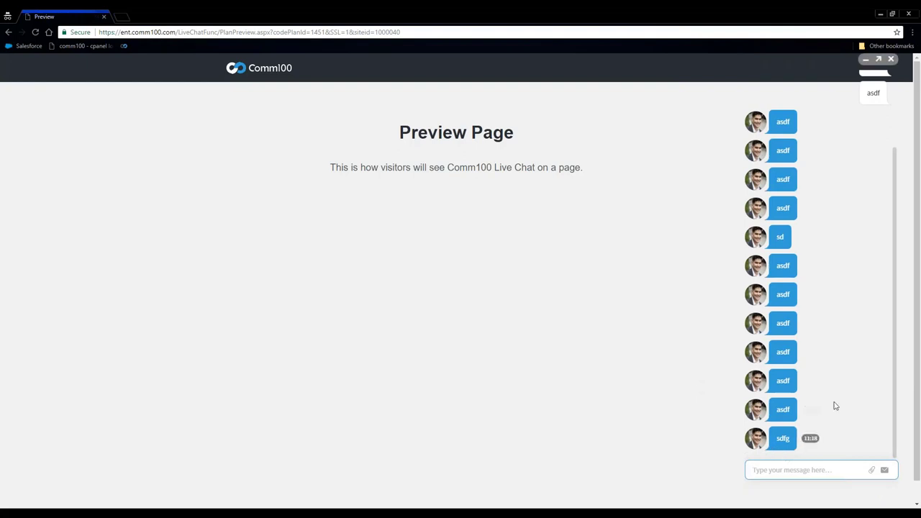
{"action": "scroll", "coordinate": [835, 407], "scroll_direction": "up", "scroll_amount": 3}
{"action": "scroll", "coordinate": [849, 415], "scroll_direction": "down", "scroll_amount": 1}
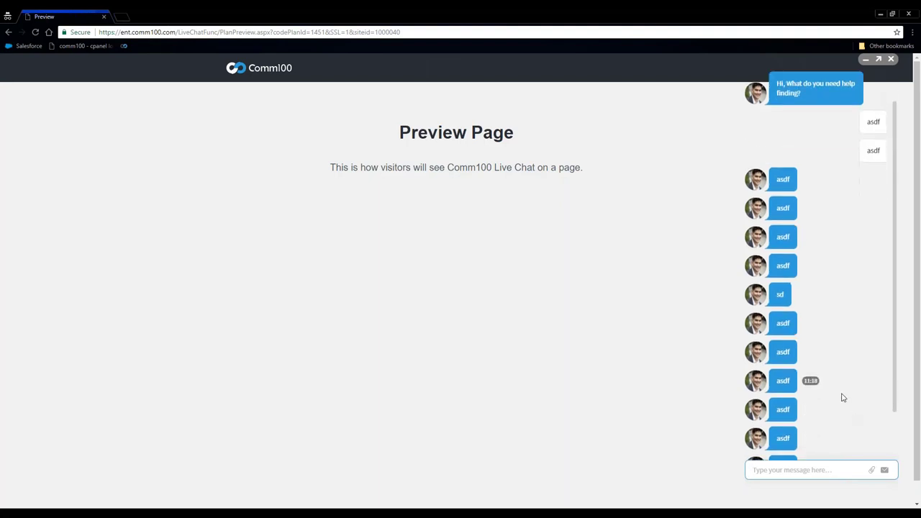
{"action": "scroll", "coordinate": [844, 397], "scroll_direction": "down", "scroll_amount": 2}
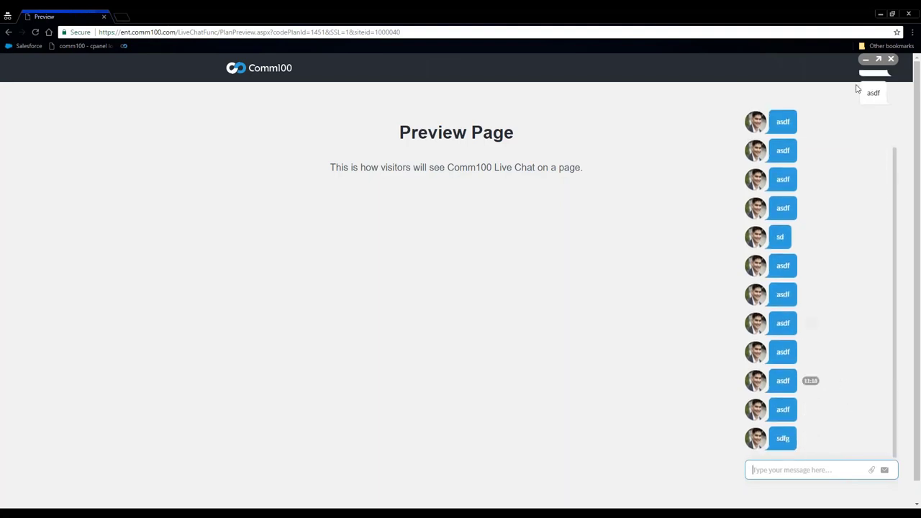
End the chat as the visitor and dismiss the form for e-mailing the transcript.
{"action": "left_click", "coordinate": [891, 59]}
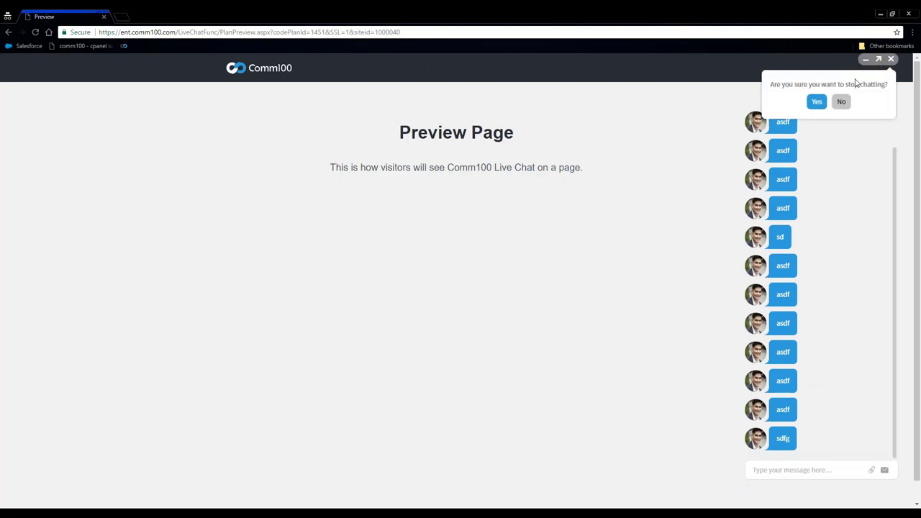
{"action": "left_click", "coordinate": [817, 102]}
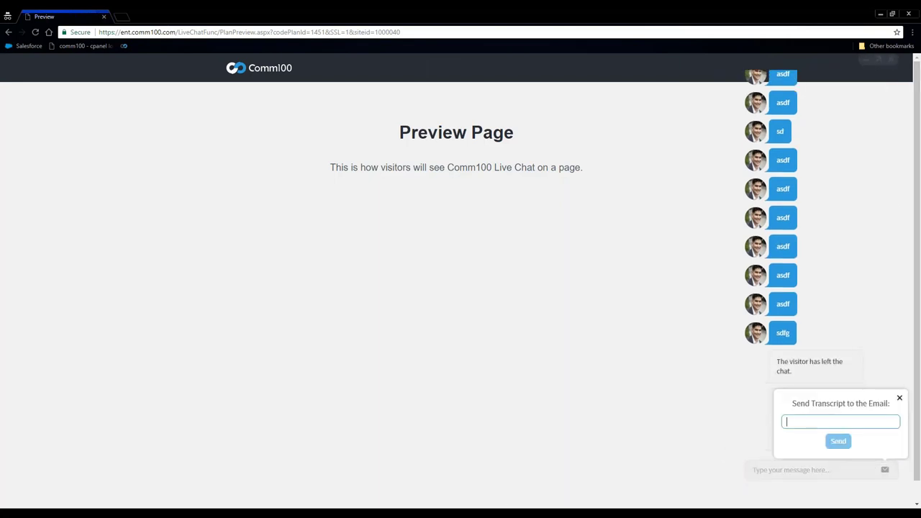
{"action": "left_click", "coordinate": [900, 401]}
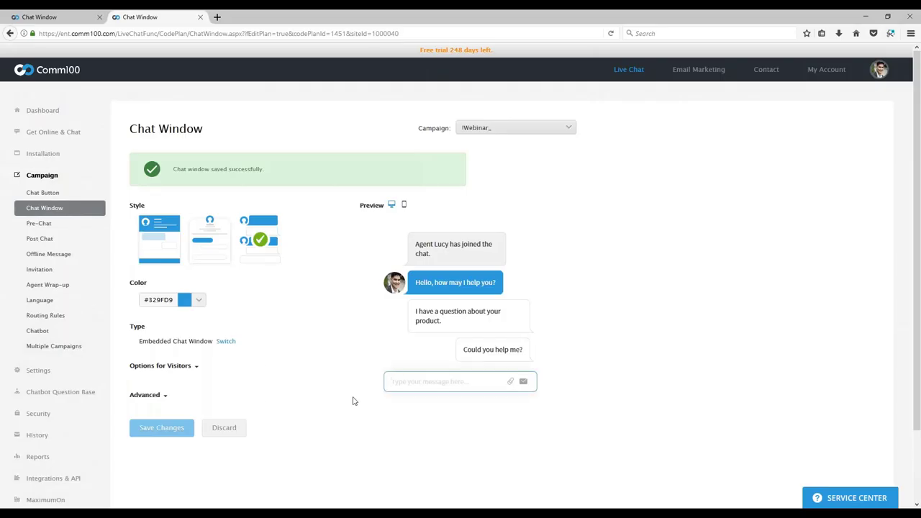
Review the campaign's available invitation styles, keep Bubble, and reload the preview page in Chrome.
{"action": "left_click", "coordinate": [52, 273]}
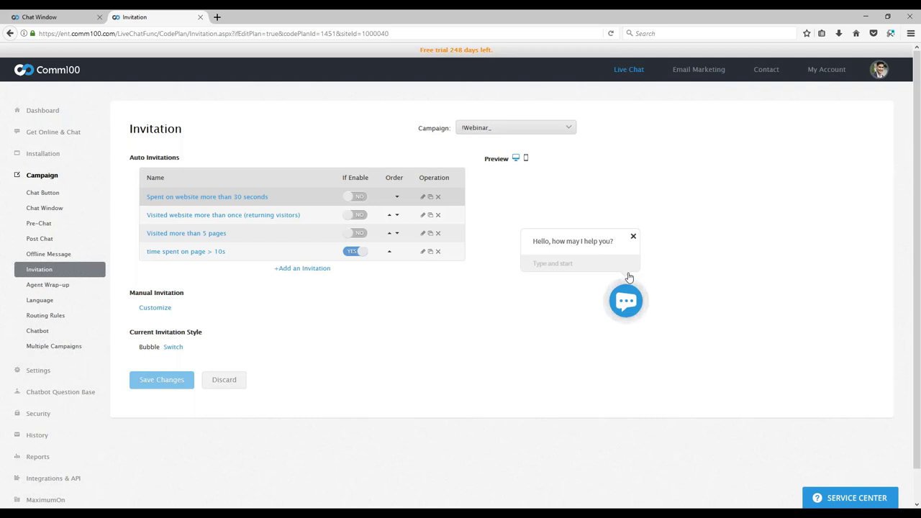
{"action": "triple_click", "coordinate": [133, 332]}
{"action": "left_click", "coordinate": [181, 332]}
{"action": "left_click", "coordinate": [173, 349]}
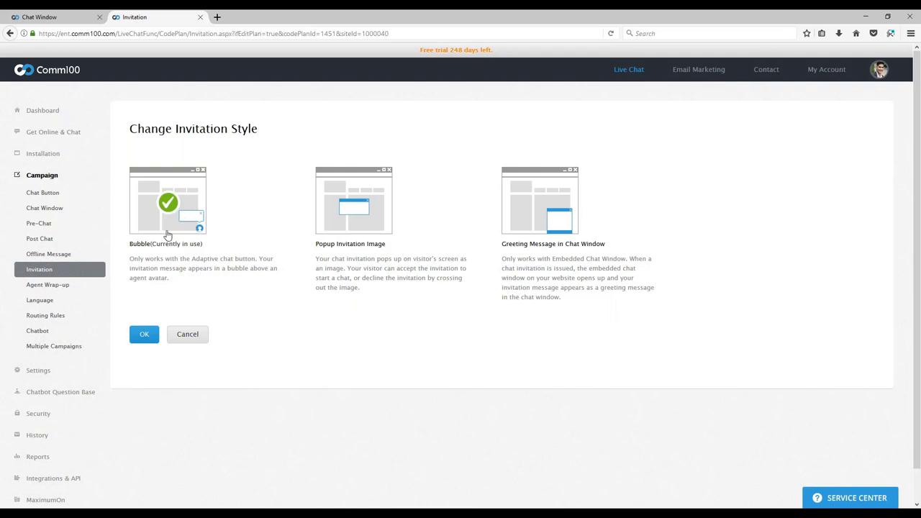
{"action": "left_click", "coordinate": [143, 334]}
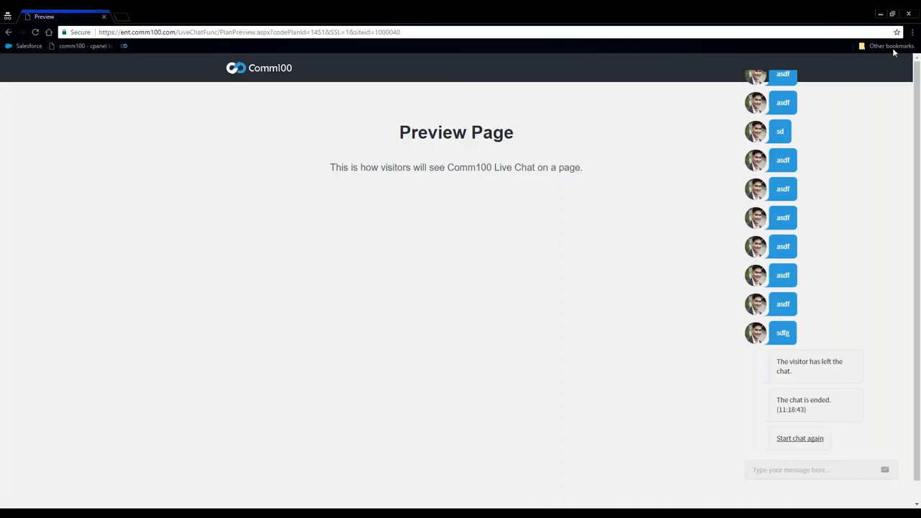
{"action": "left_click", "coordinate": [36, 32]}
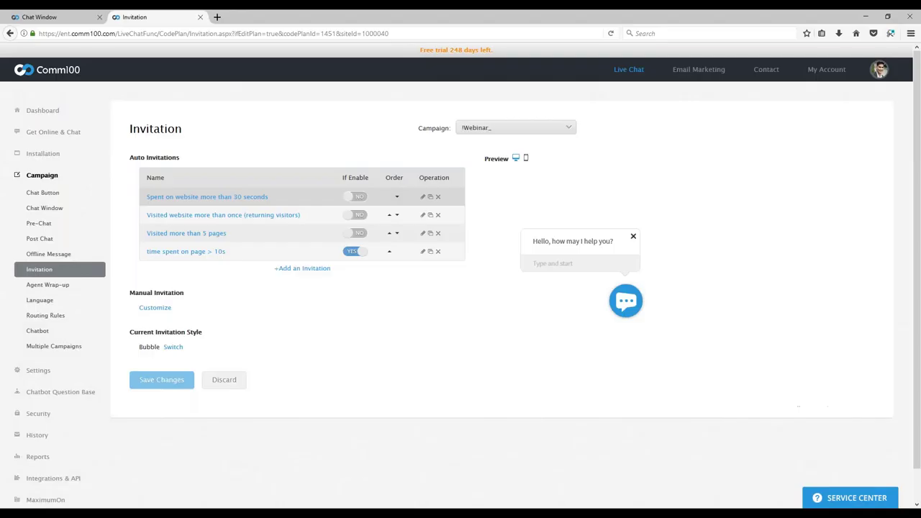
Switch the campaign's invitation style to Popup Invitation Image and save the change.
{"action": "left_click", "coordinate": [175, 348]}
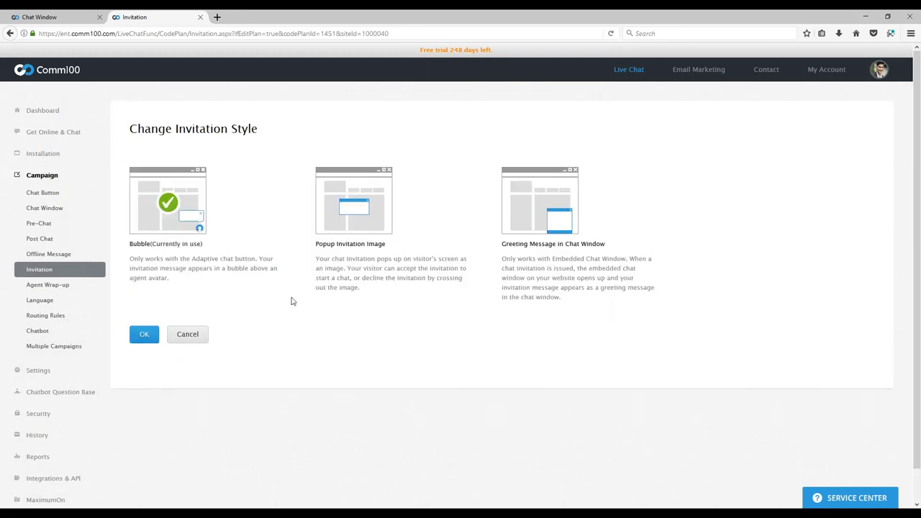
{"action": "left_click", "coordinate": [354, 212]}
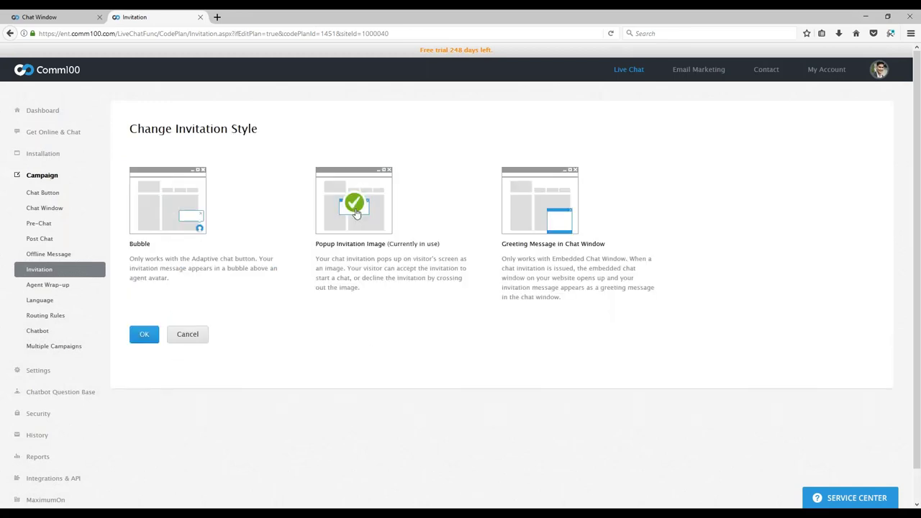
{"action": "left_click", "coordinate": [144, 336]}
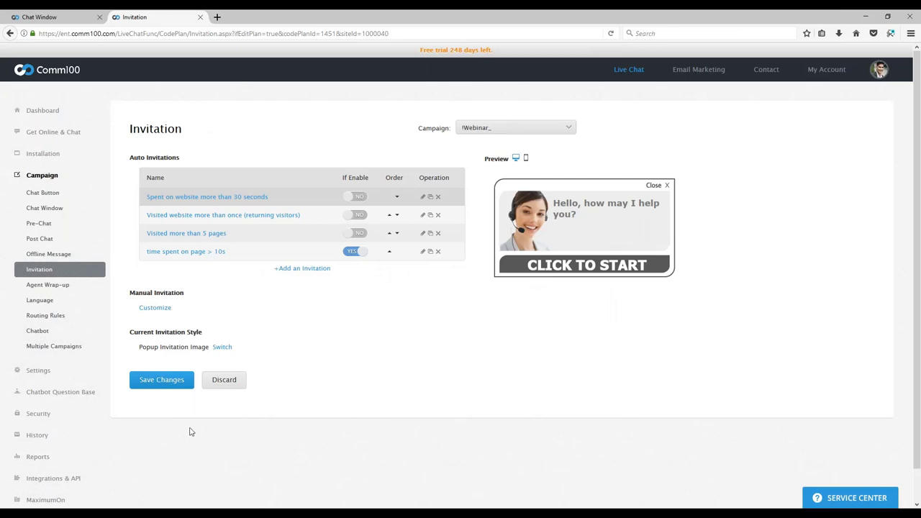
{"action": "left_click", "coordinate": [172, 383]}
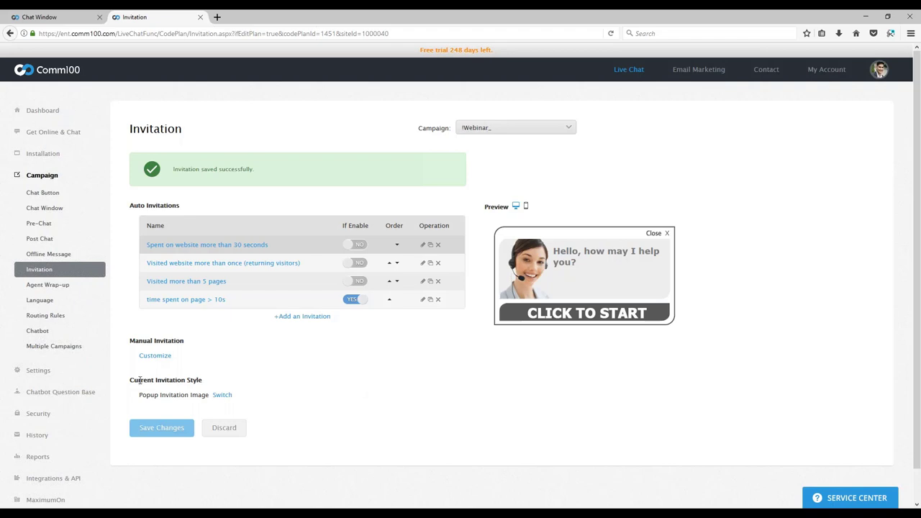
Switch the campaign's invitation style back to Bubble.
{"action": "left_click", "coordinate": [222, 396]}
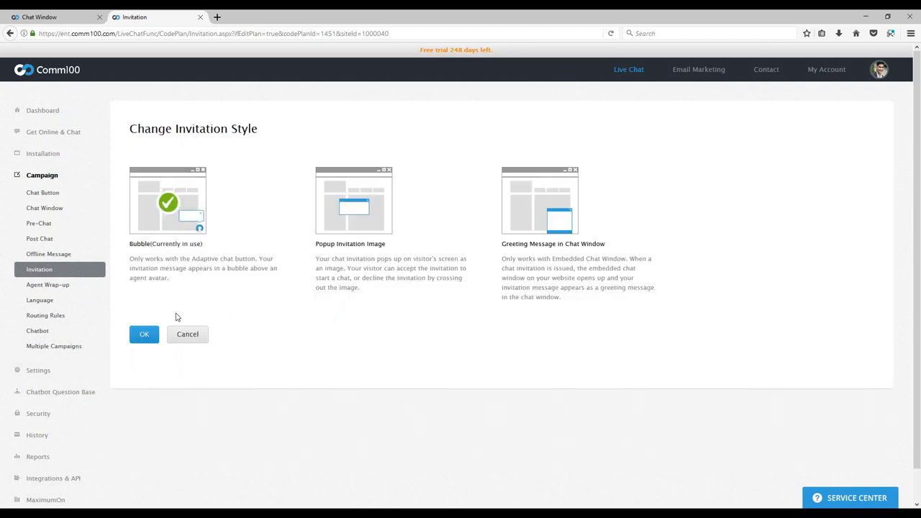
{"action": "left_click", "coordinate": [144, 335]}
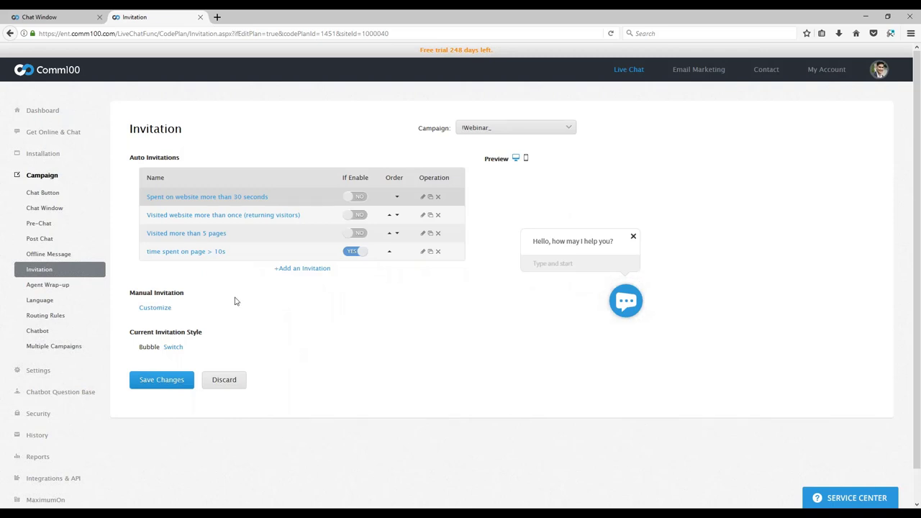
Check the campaign's chat window settings and go to its pre-chat settings.
{"action": "left_click", "coordinate": [46, 210]}
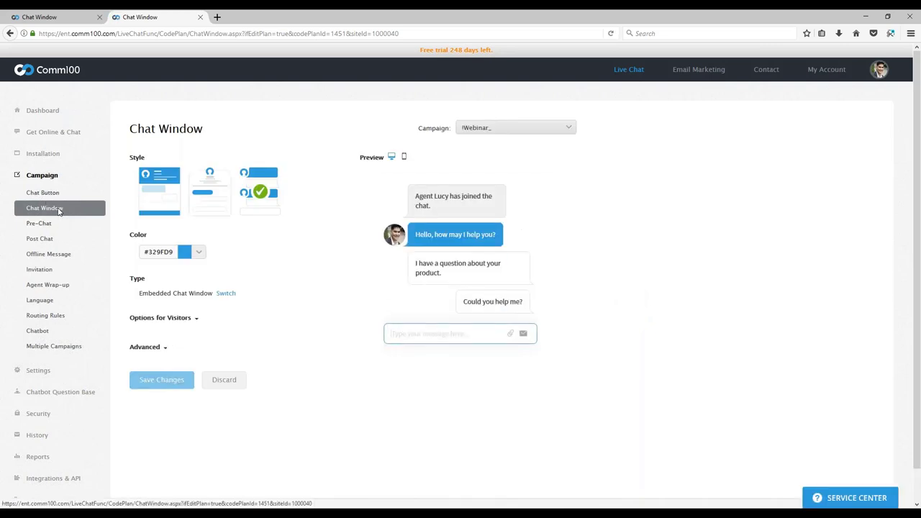
{"action": "left_click", "coordinate": [51, 225]}
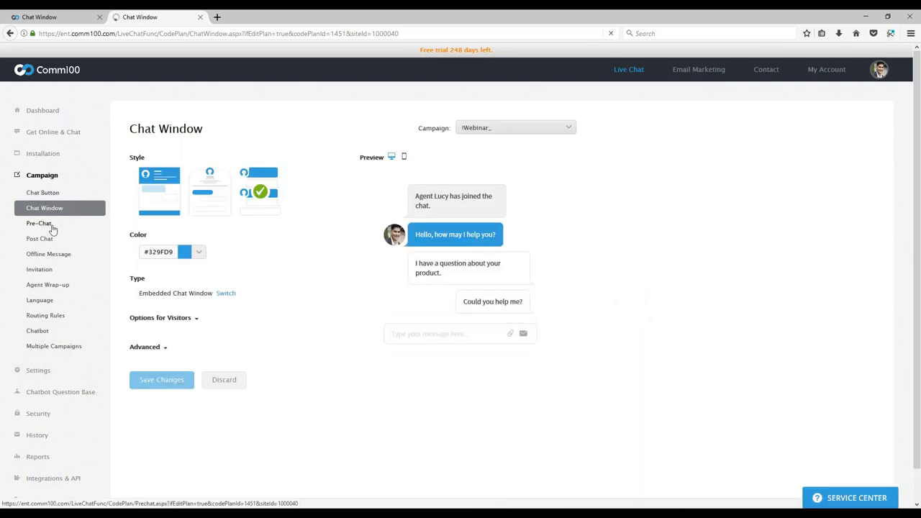